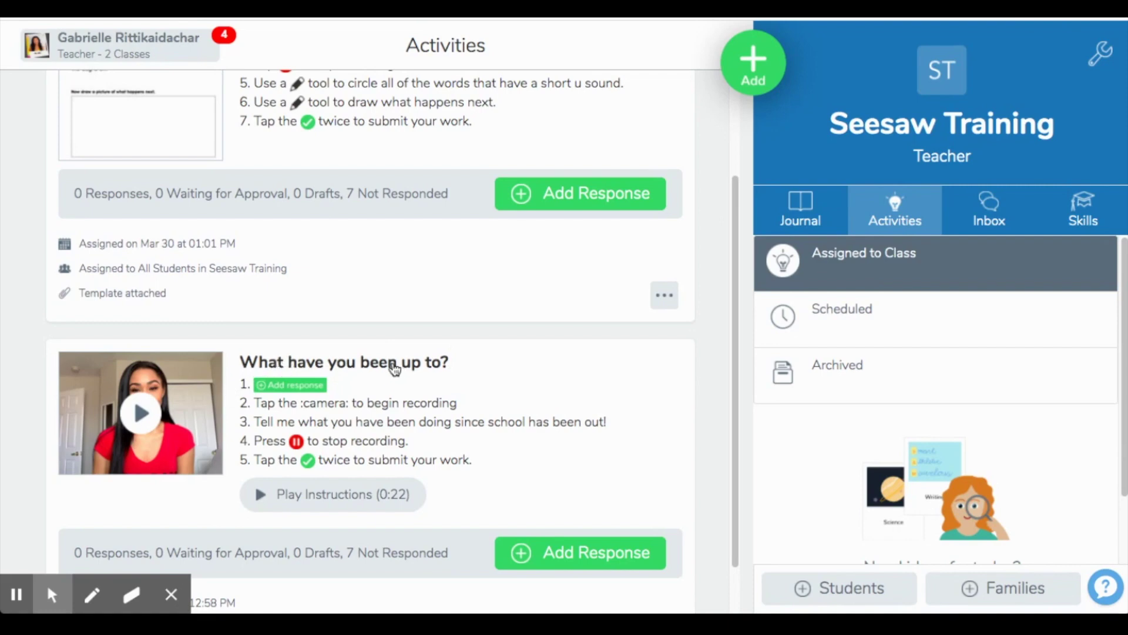
Start a response to the "What have you been up to?" activity.
scroll(494, 361, down, 1)
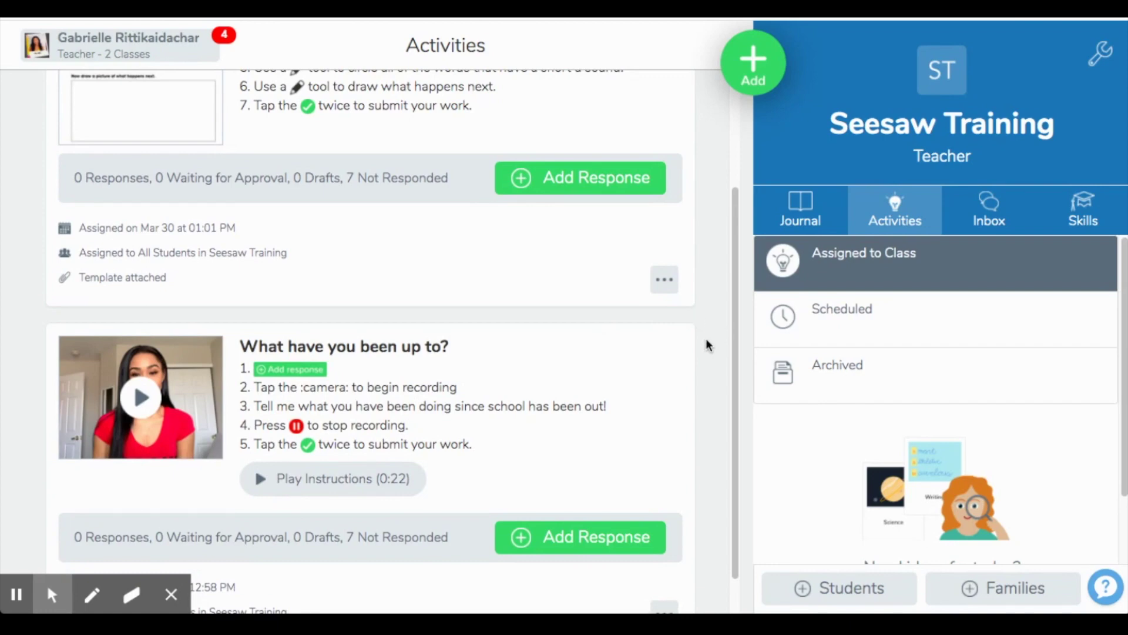
scroll(707, 340, down, 1)
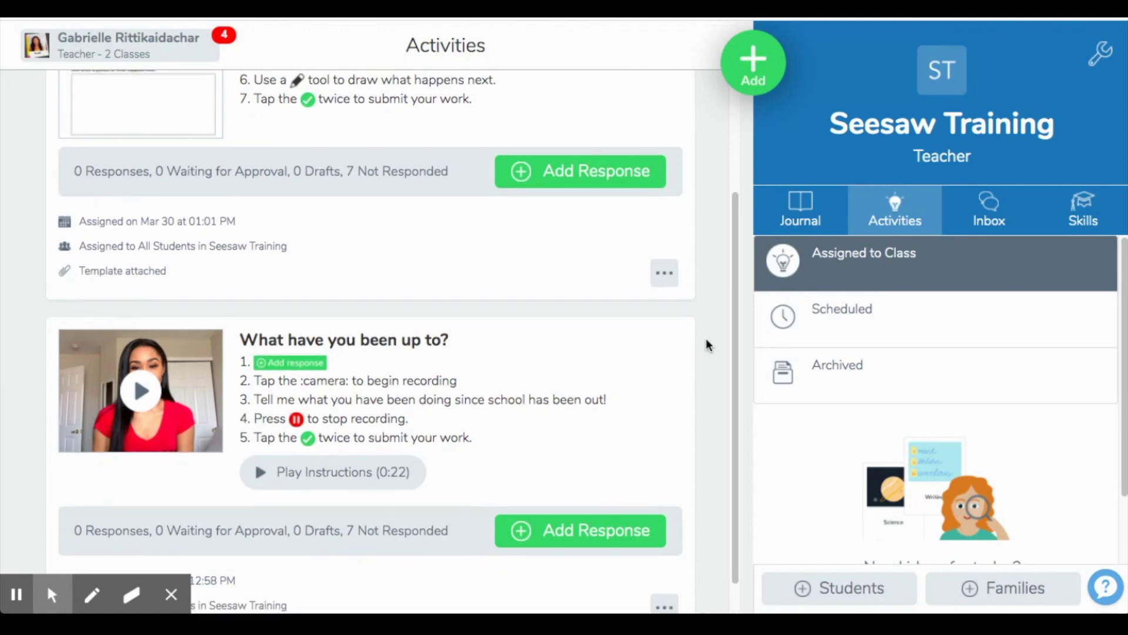
scroll(706, 340, down, 2)
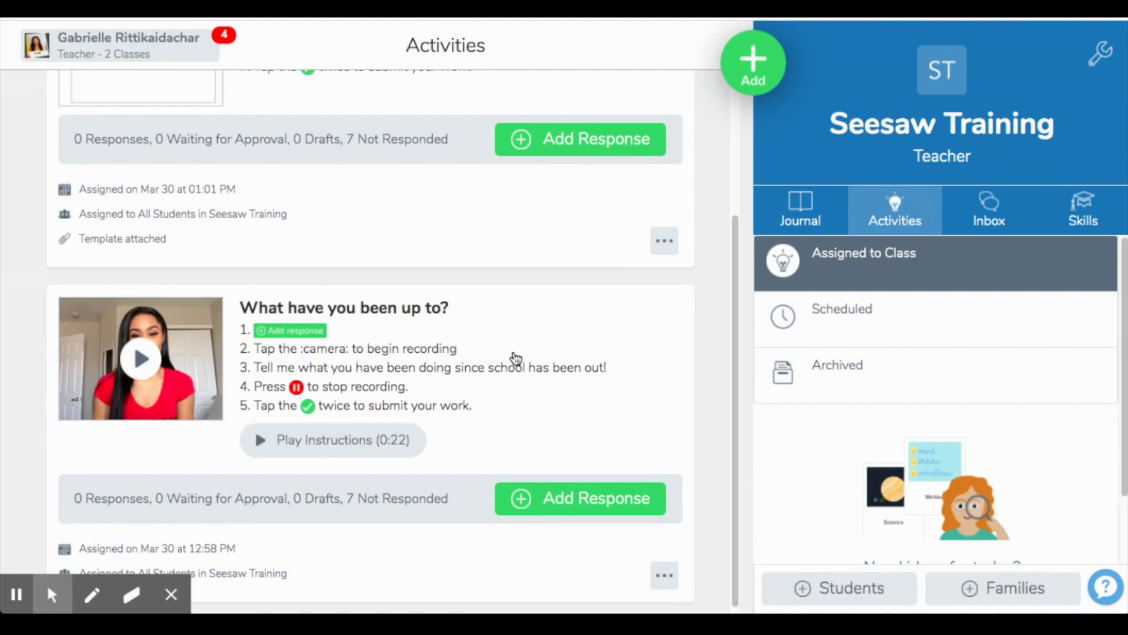
scroll(512, 361, down, 1)
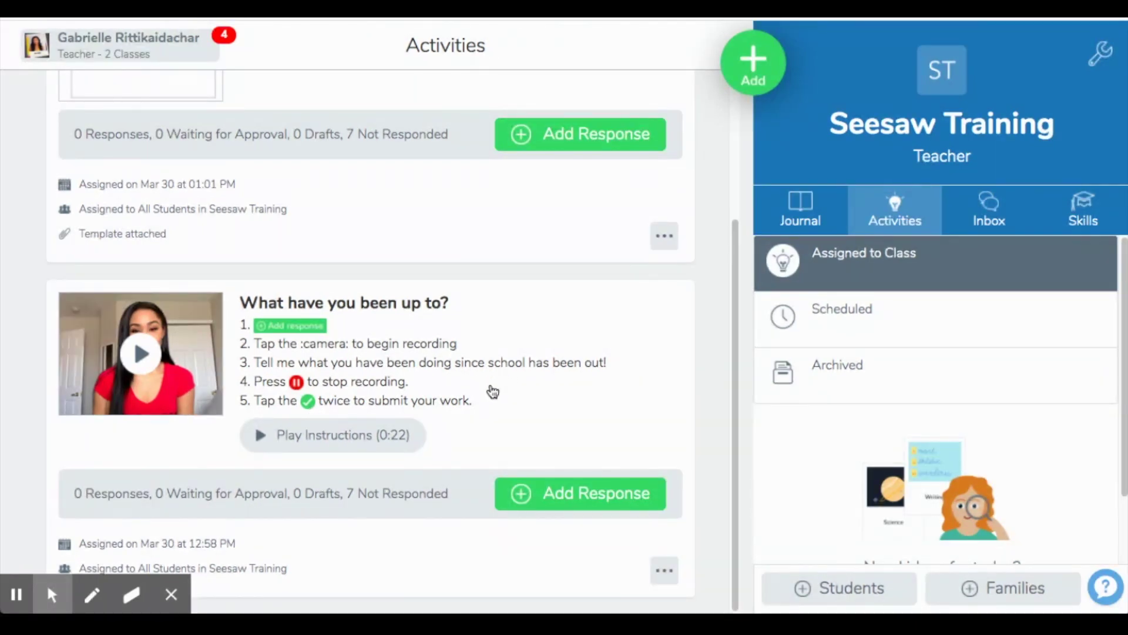
click(617, 504)
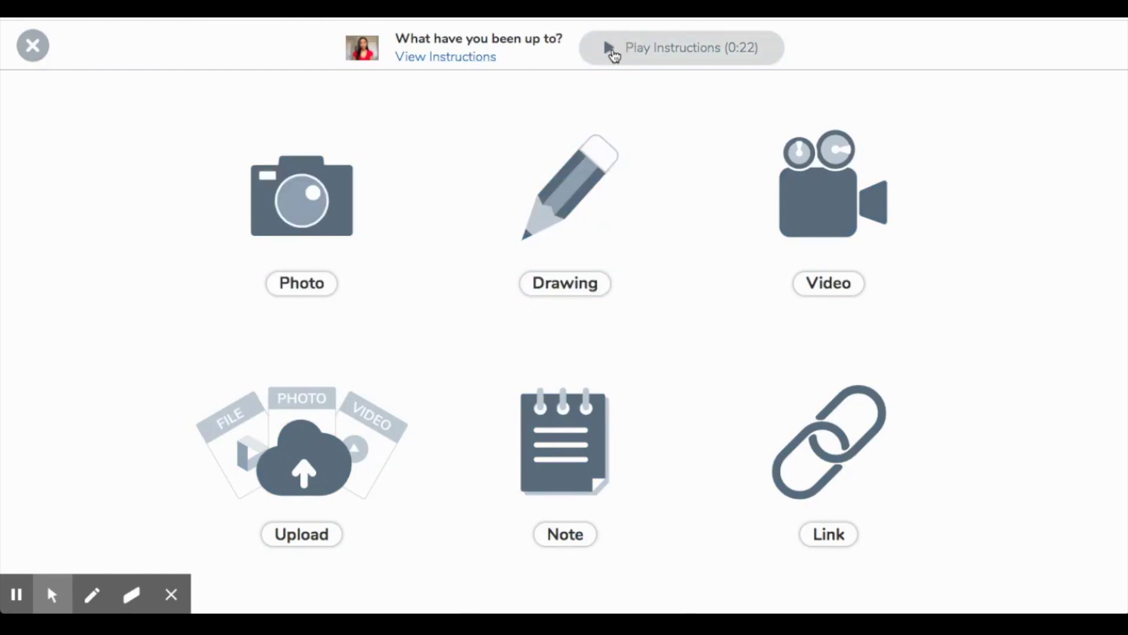
Play part of the audio instructions, view the written instructions, and leave the response without submitting anything.
click(608, 52)
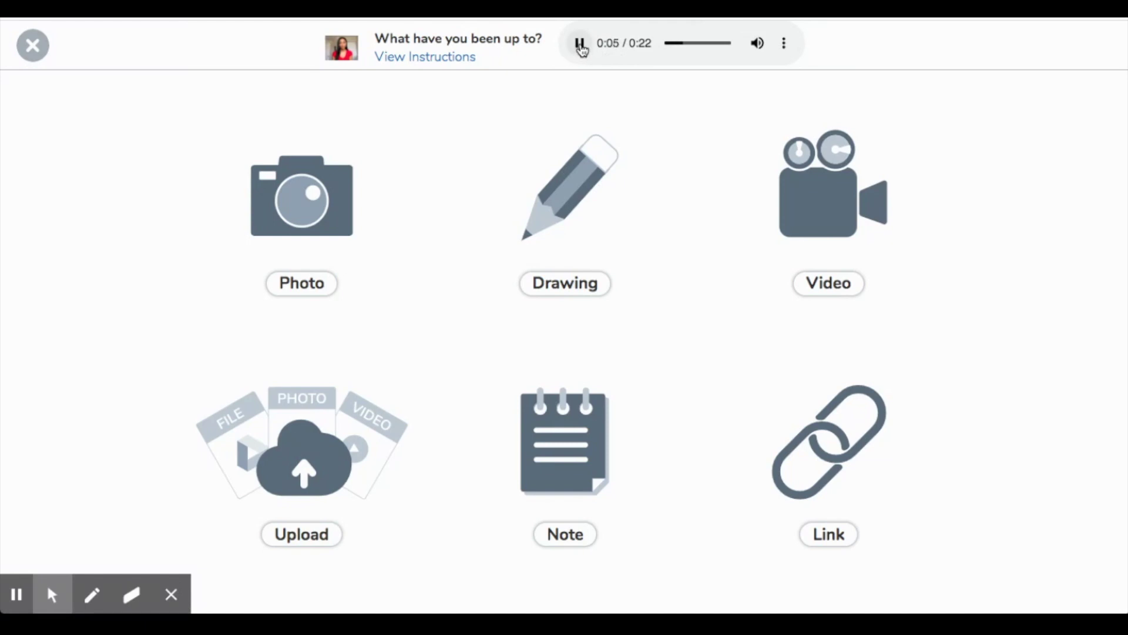
mouse_move(759, 47)
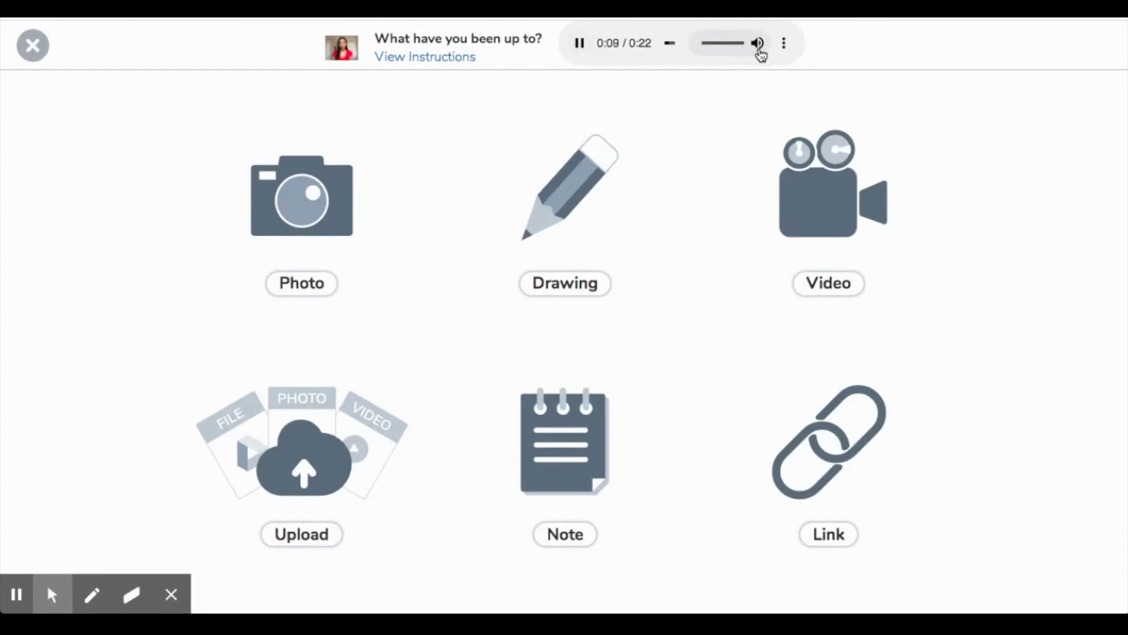
click(580, 44)
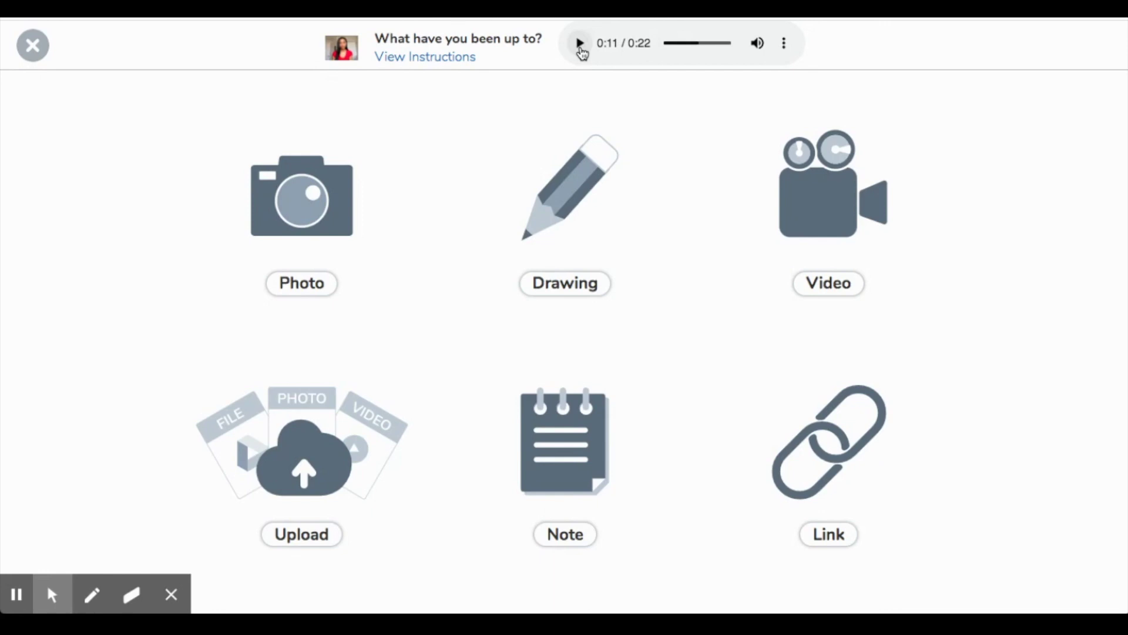
click(430, 61)
click(309, 72)
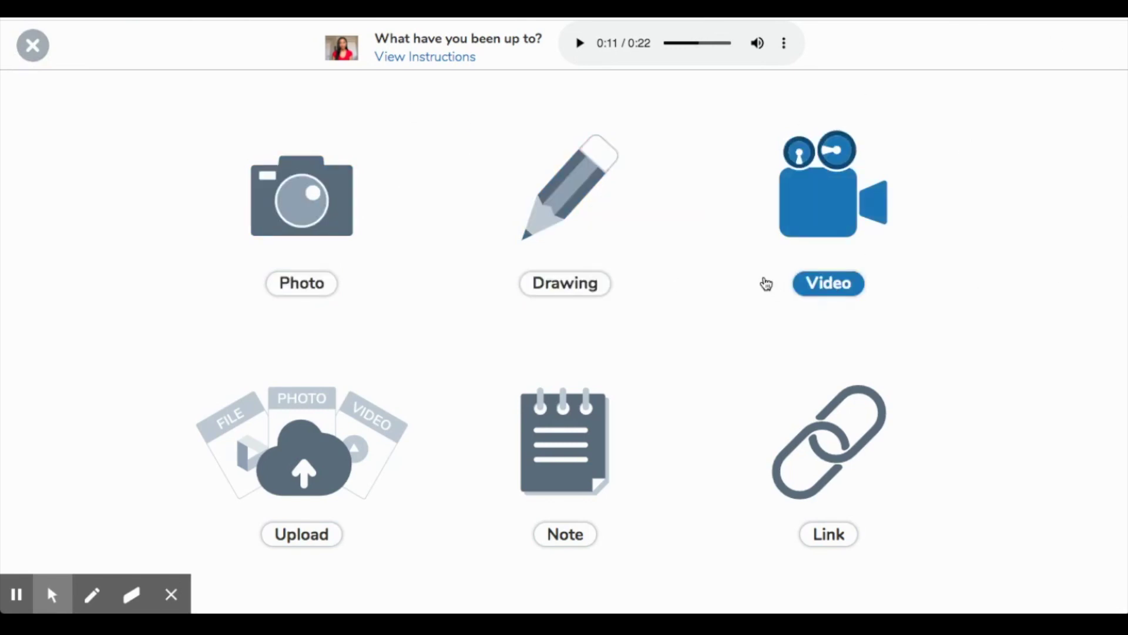
click(32, 46)
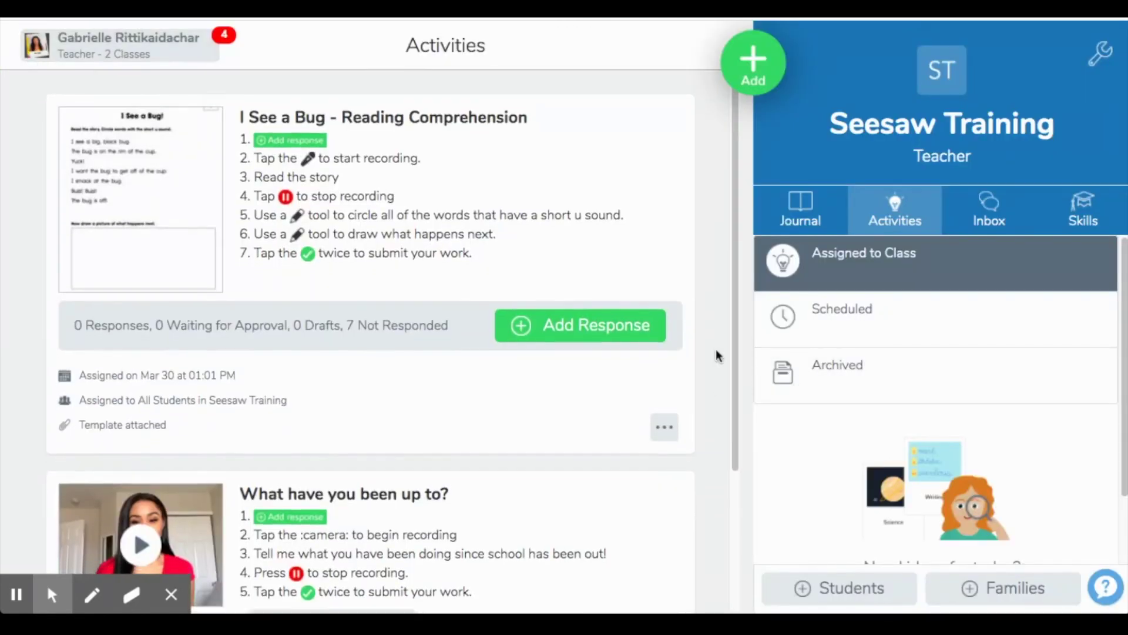
Look over the activities assigned to the Seesaw Training class and the other activity options.
scroll(715, 349, down, 3)
scroll(655, 403, up, 2)
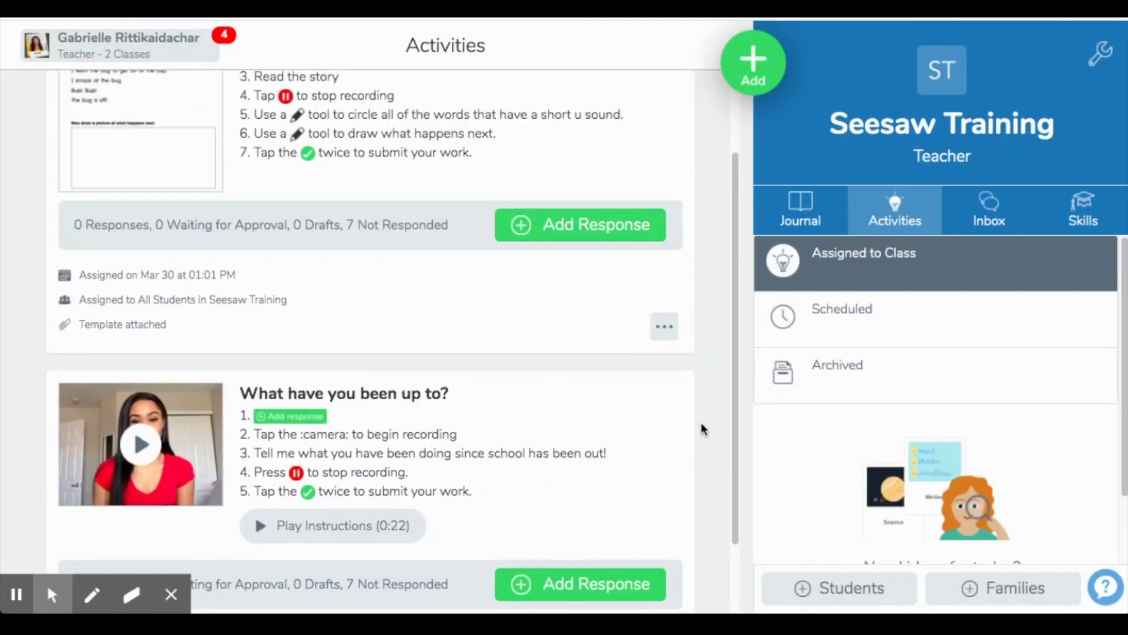
drag(734, 322, 729, 394)
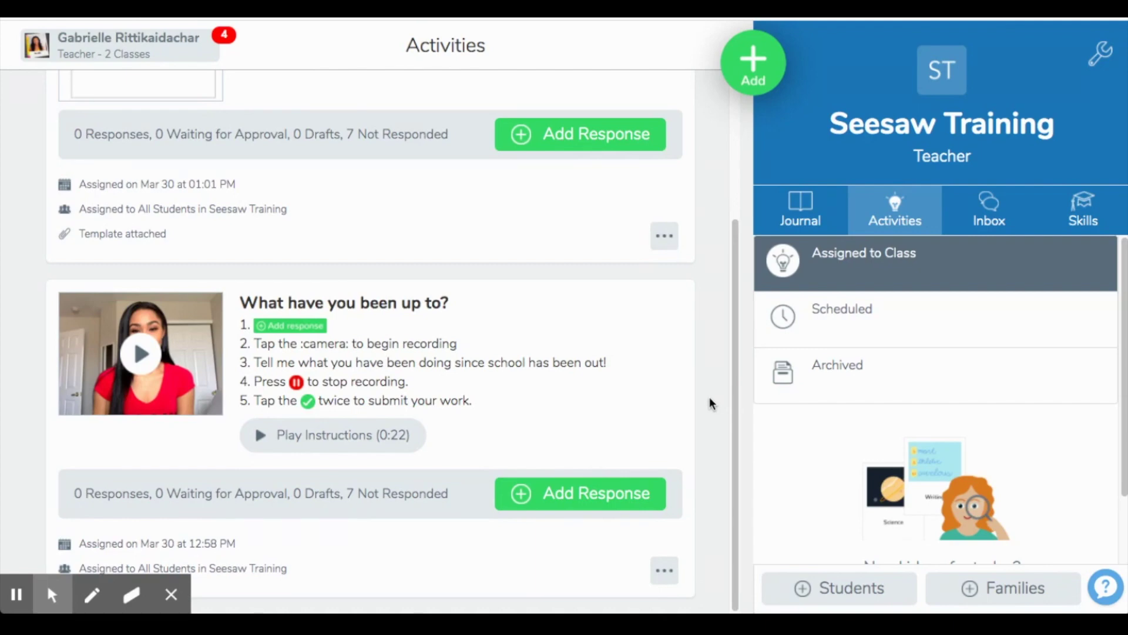
scroll(709, 398, up, 3)
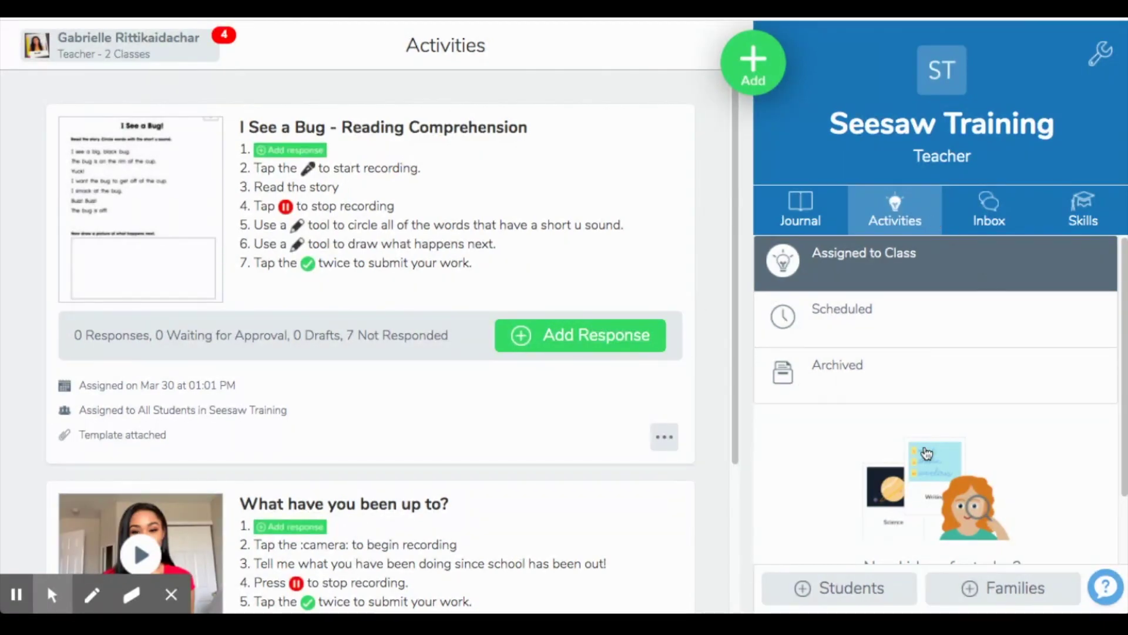
scroll(925, 459, down, 2)
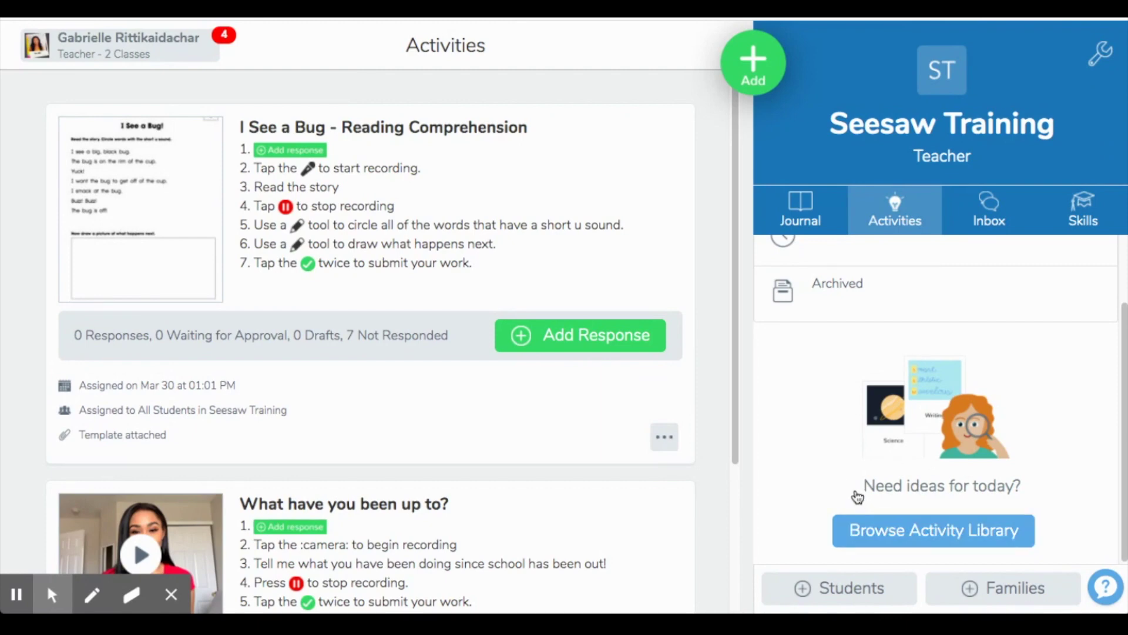
scroll(852, 420, up, 1)
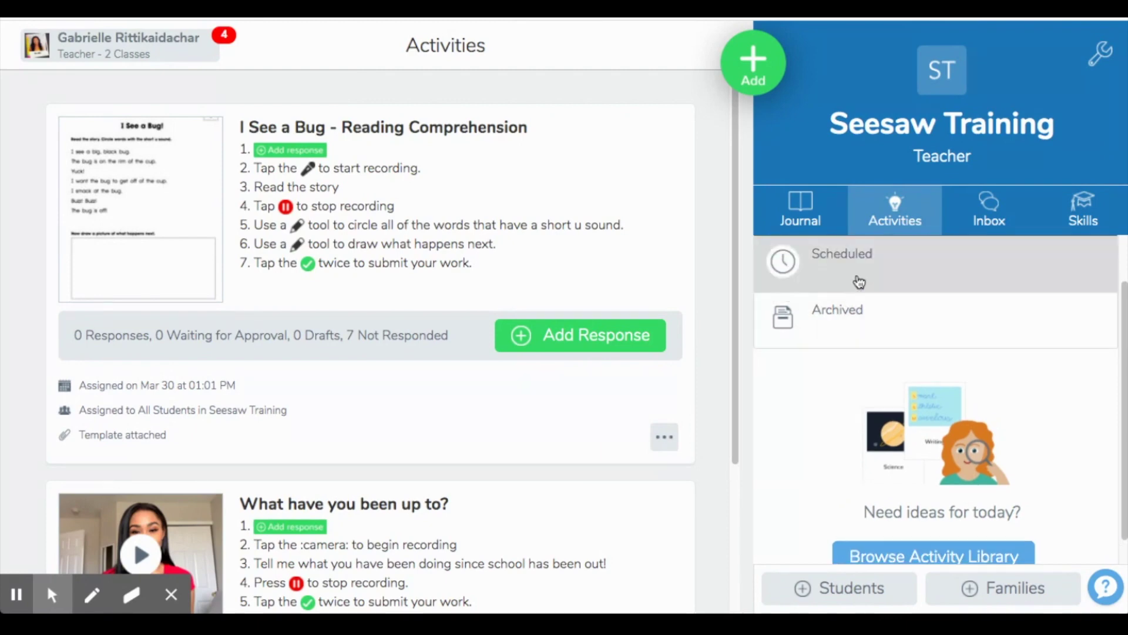
click(909, 219)
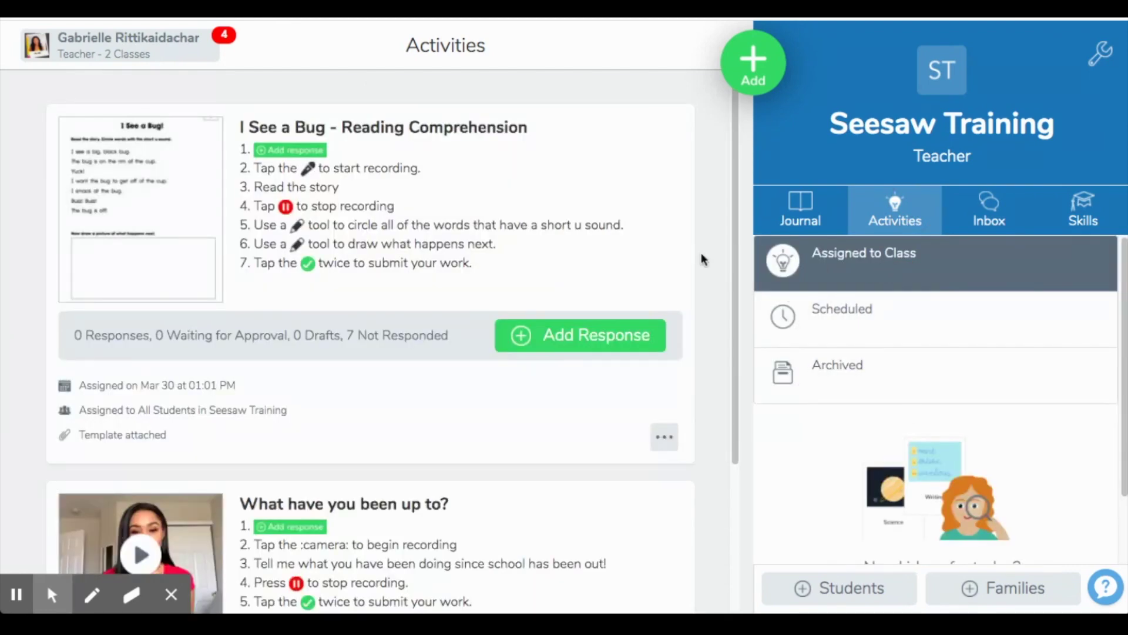
View the class's scheduled and archived activities, and return to the assigned ones.
click(933, 327)
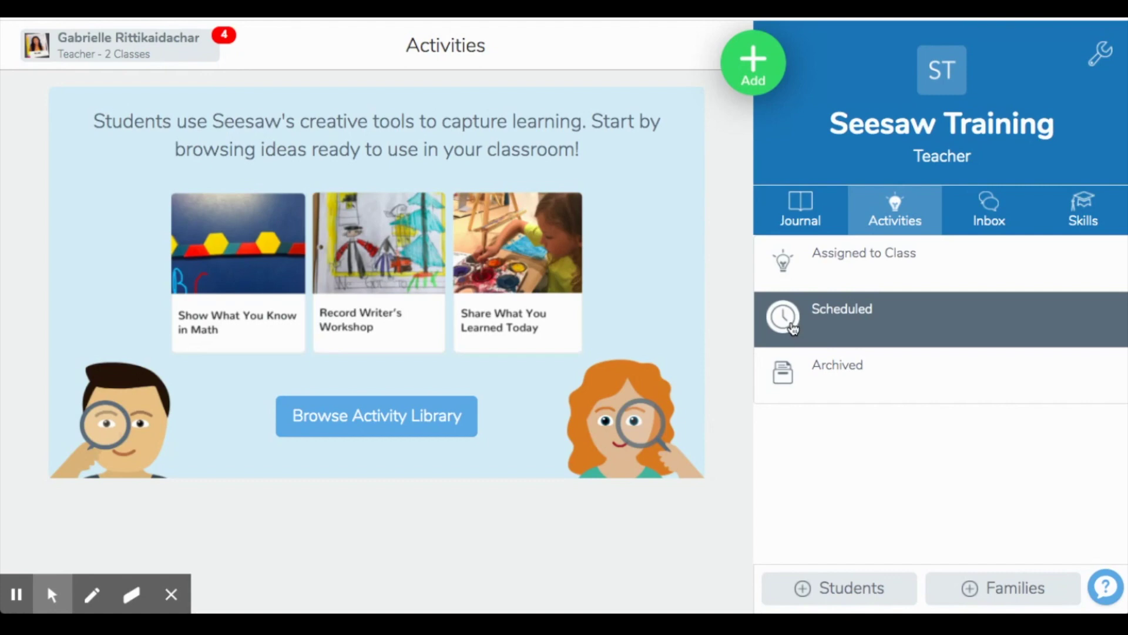
click(834, 386)
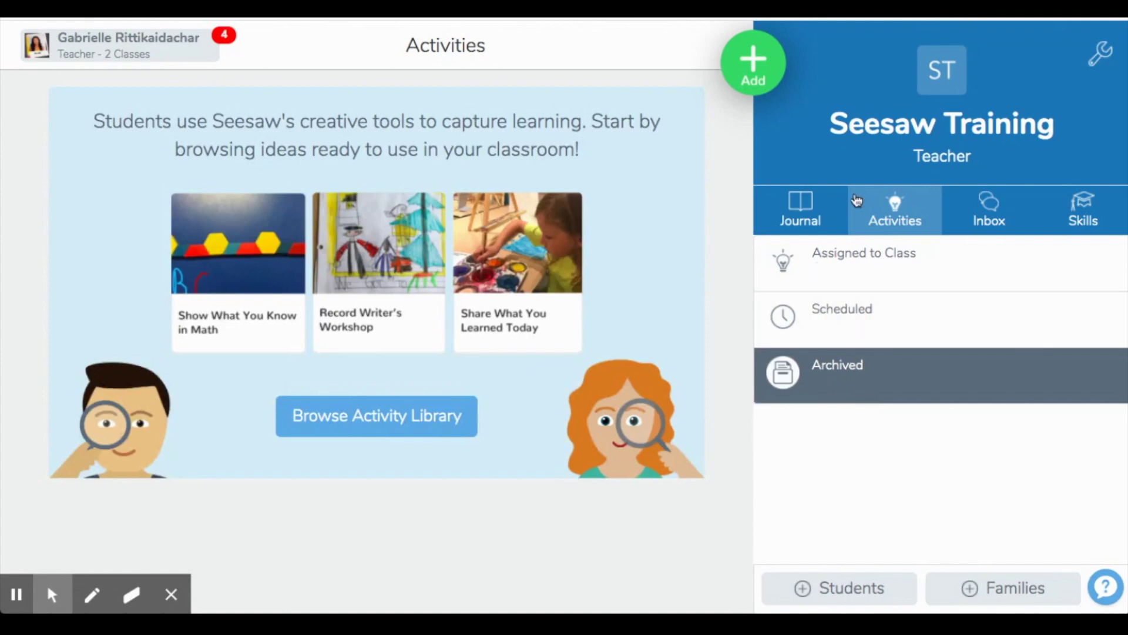
click(895, 209)
Open the Activity Library and browse the community's Kindergarten activities.
scroll(929, 497, down, 3)
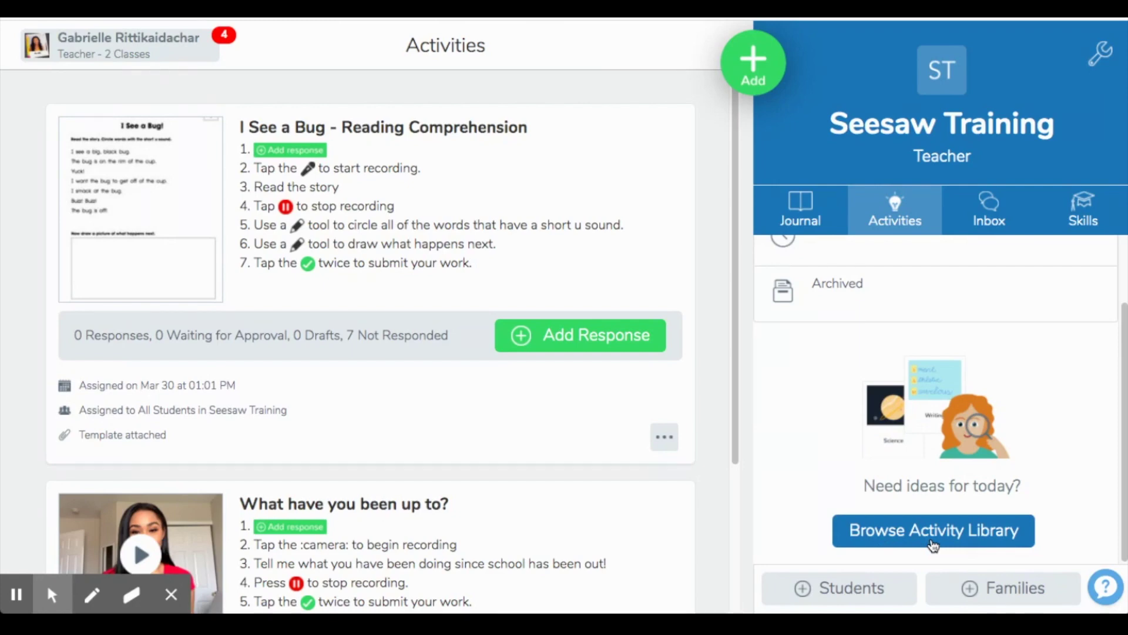
click(934, 544)
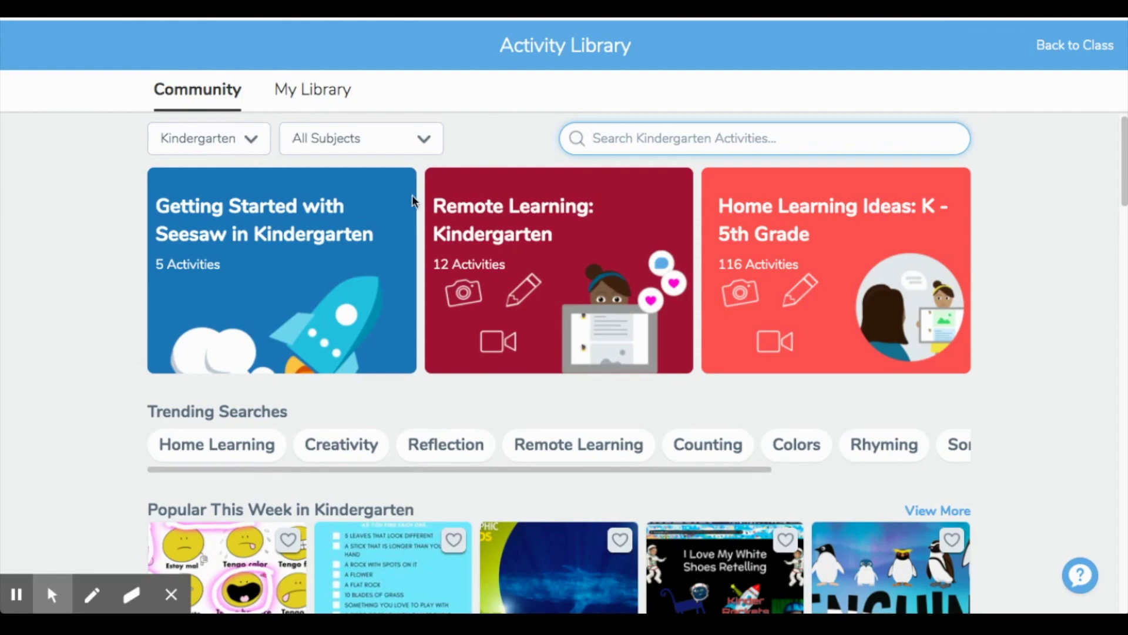
scroll(461, 370, down, 10)
scroll(504, 420, up, 7)
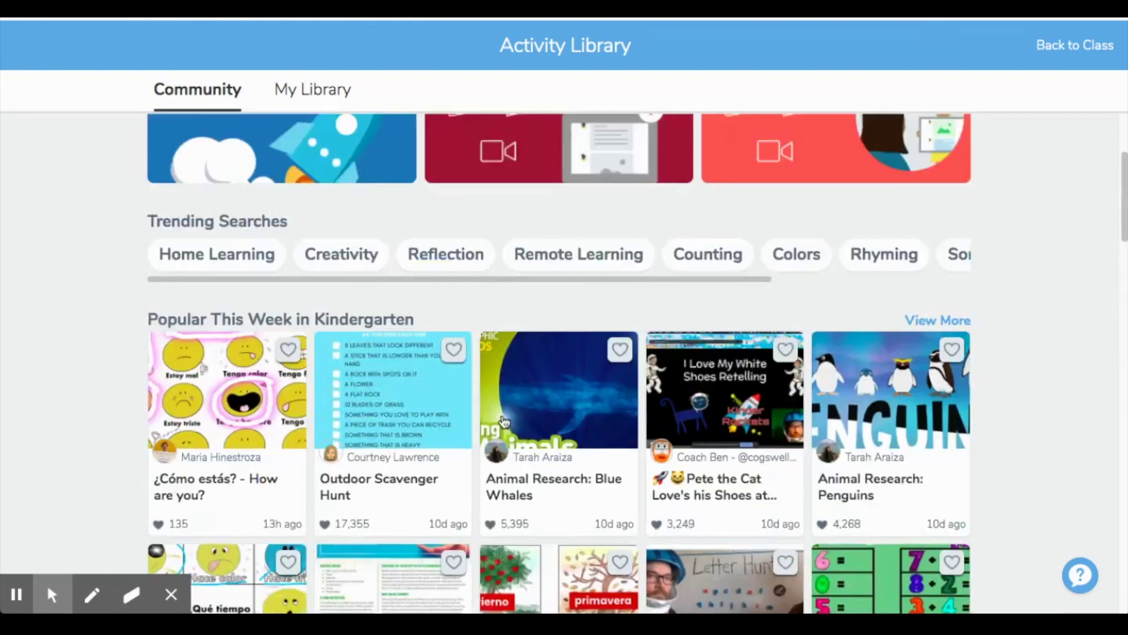
scroll(502, 421, up, 4)
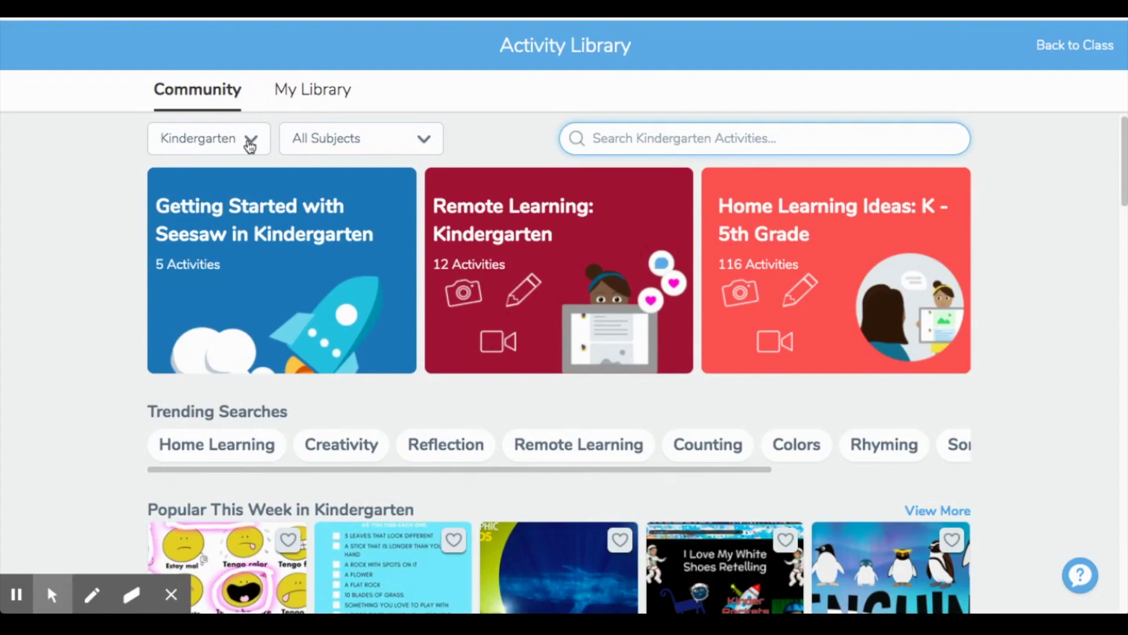
Filter the community activities to the Kindergarten grade level and the English Language Arts subject.
click(250, 146)
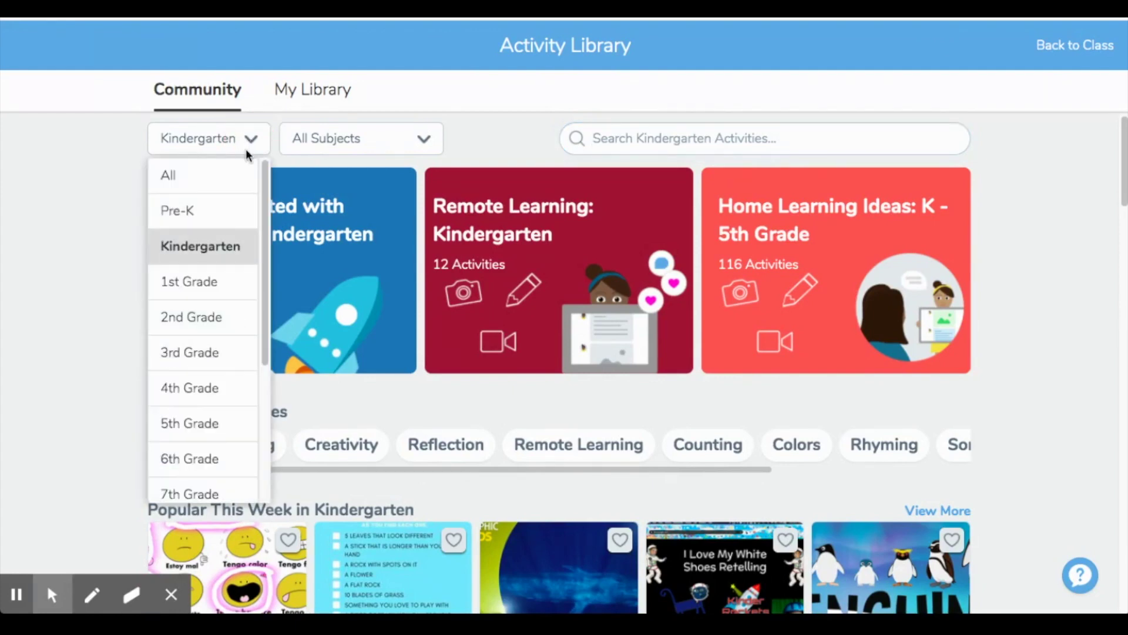
click(214, 251)
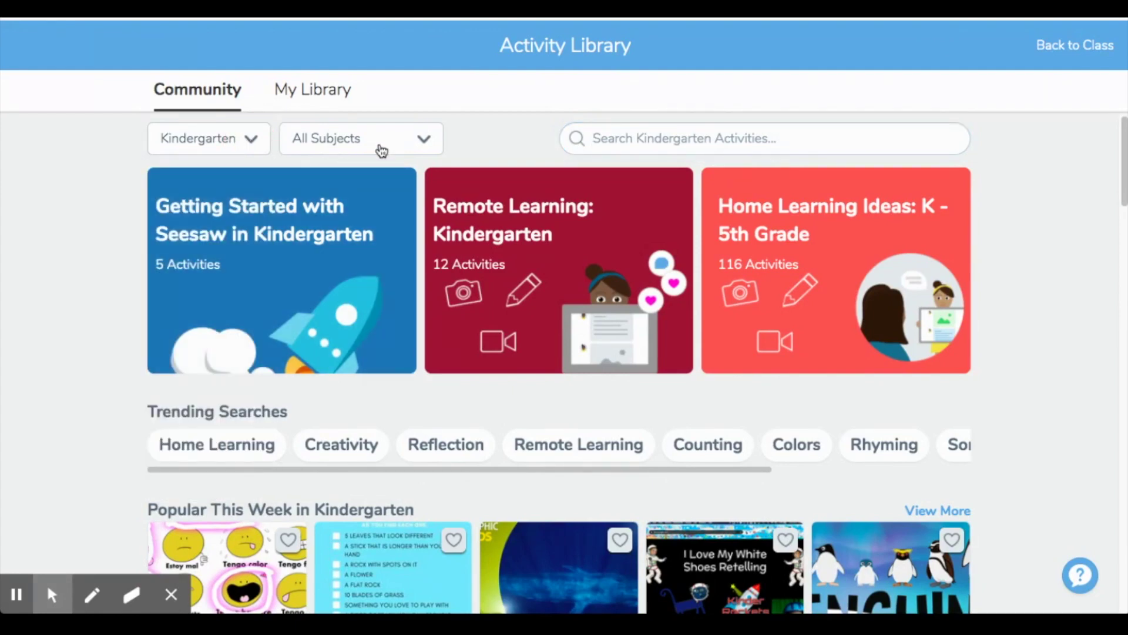
click(422, 142)
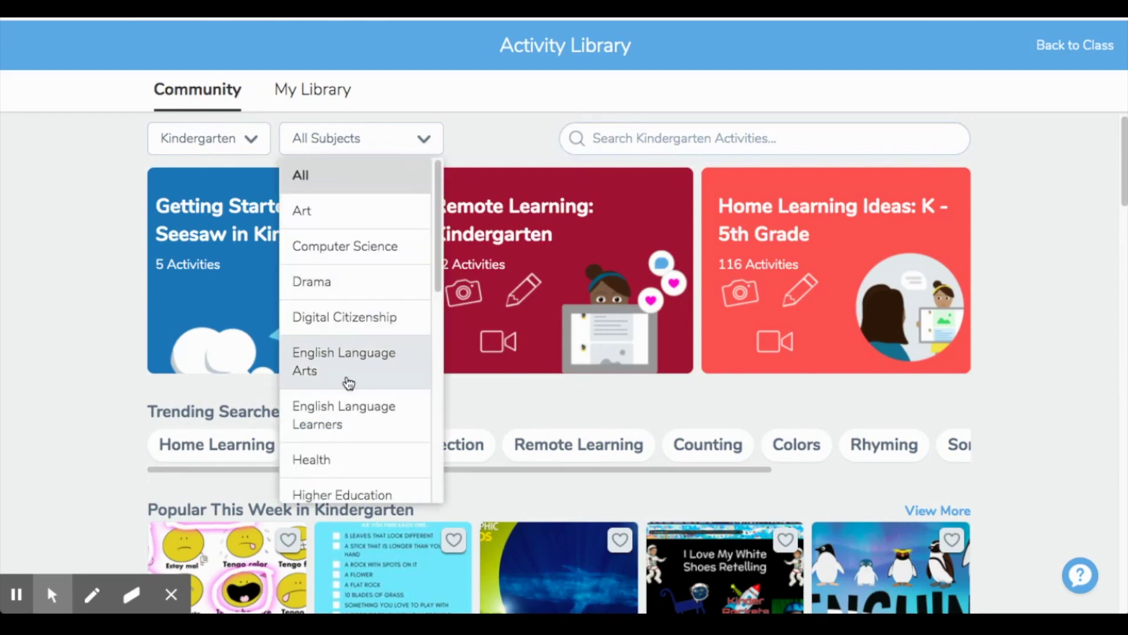
scroll(341, 329, down, 8)
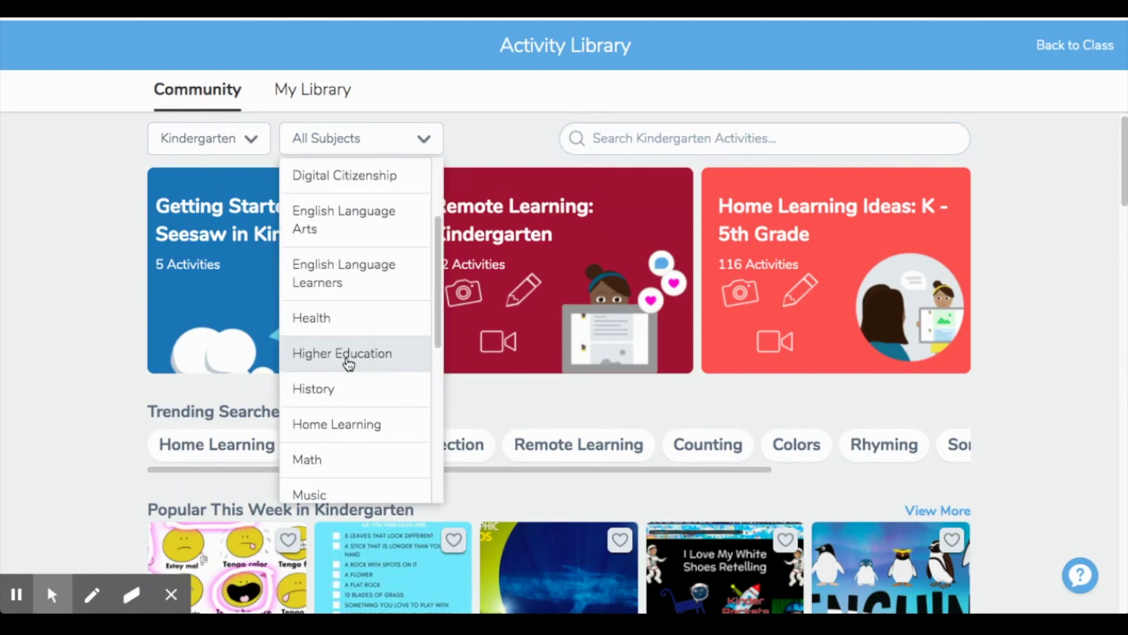
scroll(349, 364, up, 8)
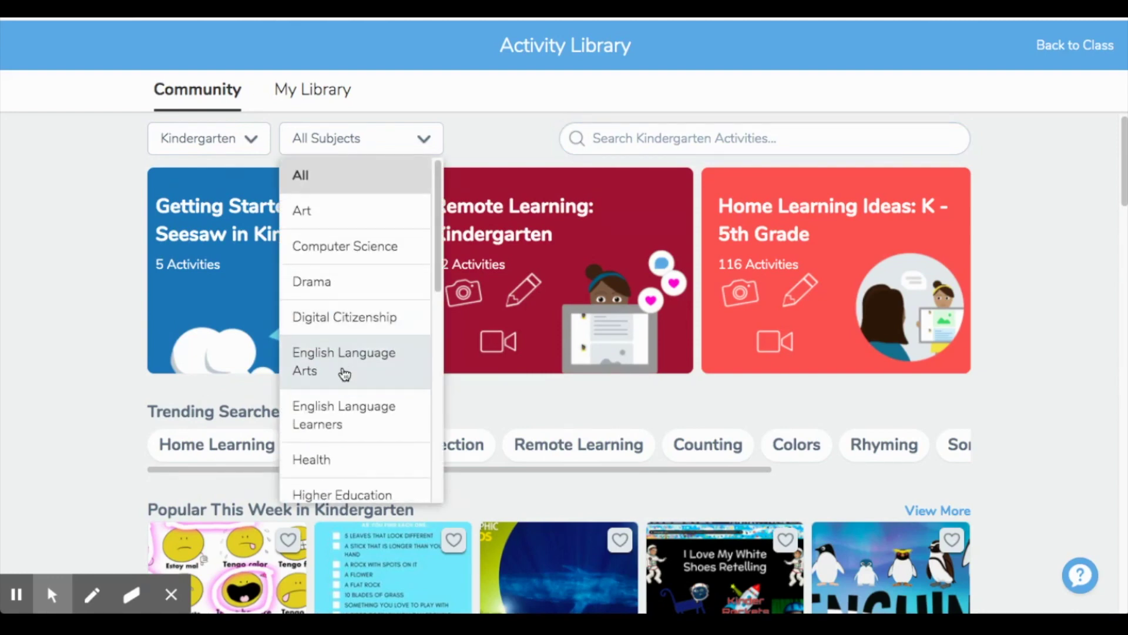
click(345, 364)
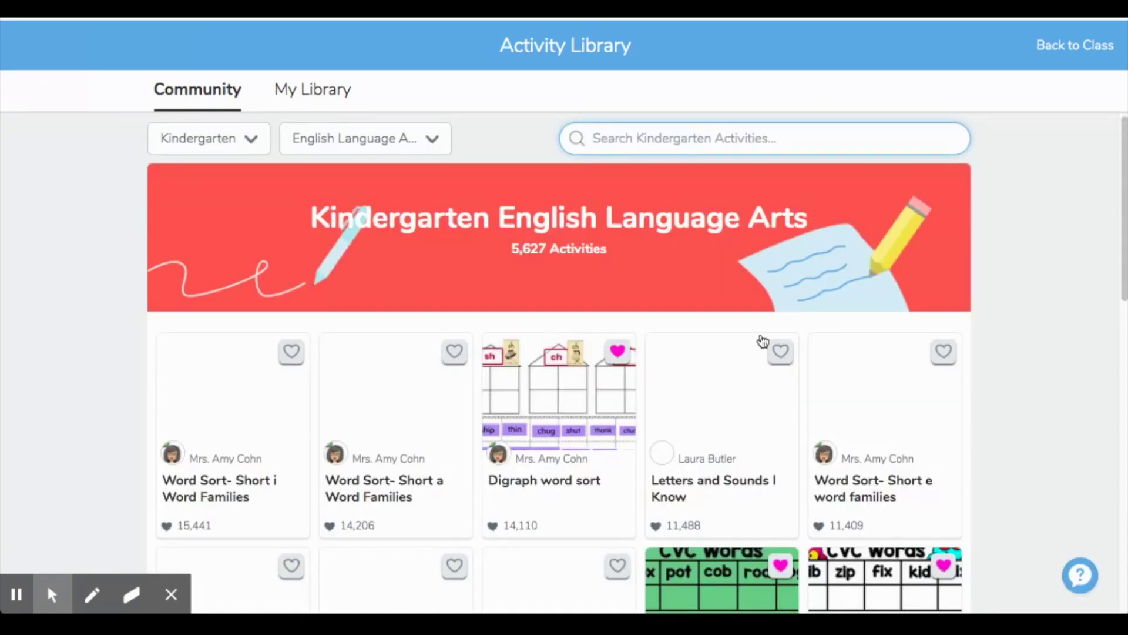
Browse the filtered activities and open "Word Sort- Short a Word Families".
scroll(429, 438, down, 15)
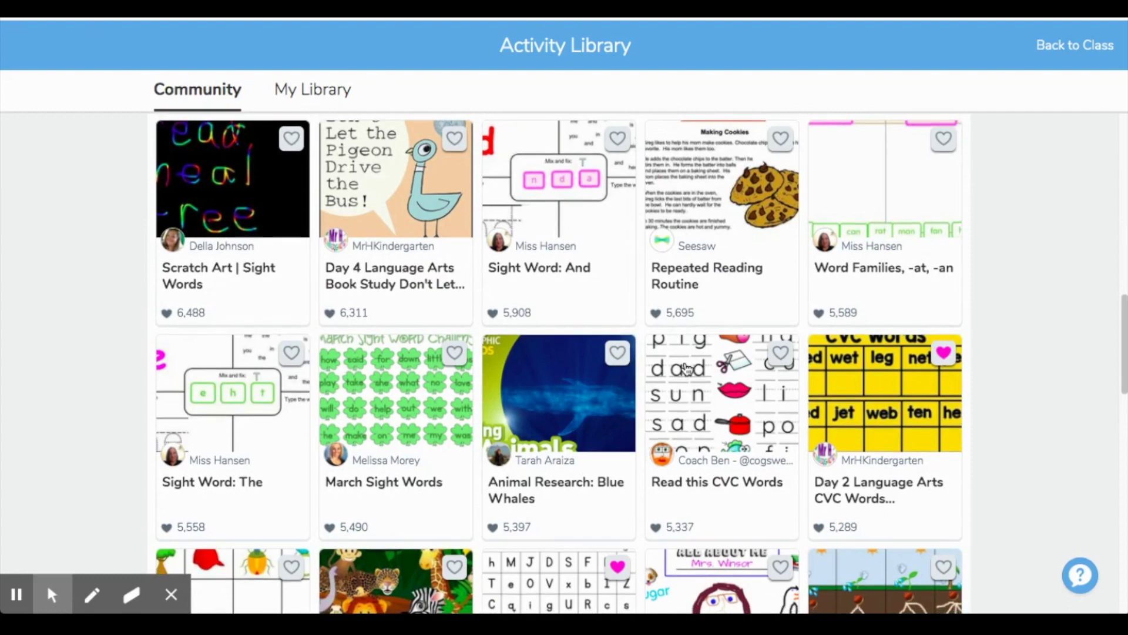
scroll(687, 368, down, 1)
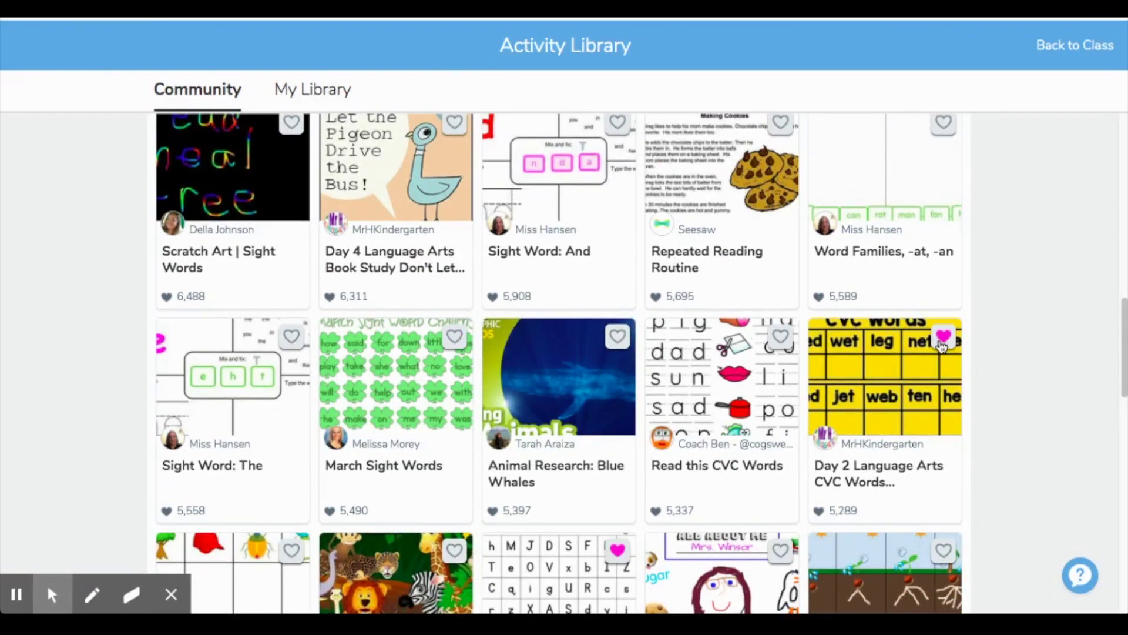
scroll(941, 402, down, 1)
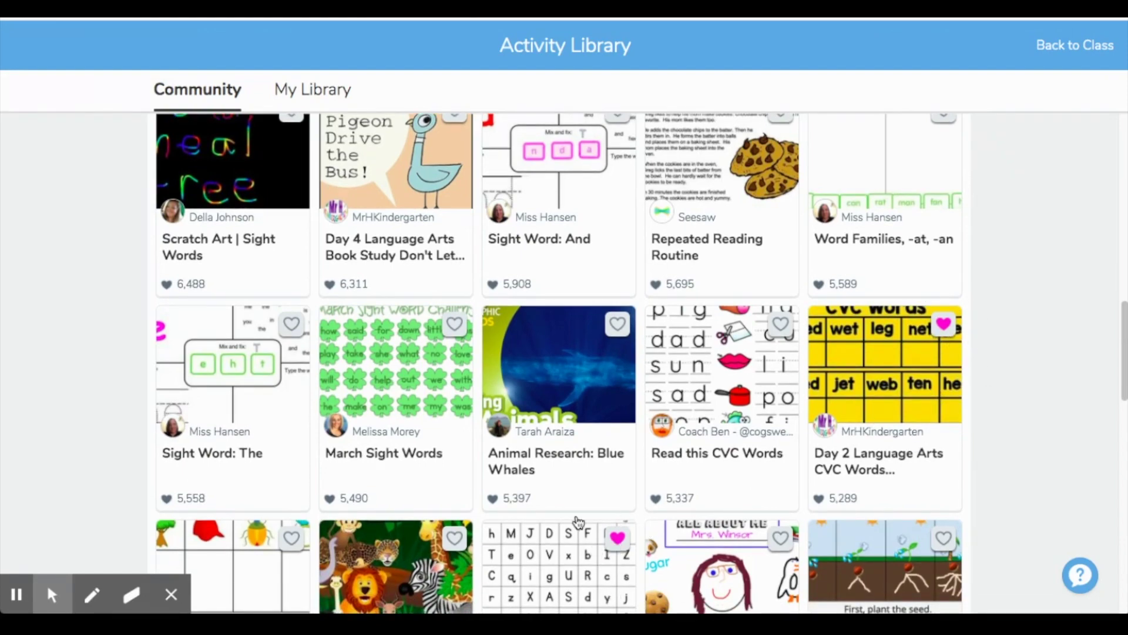
scroll(628, 477, up, 3)
scroll(628, 476, up, 10)
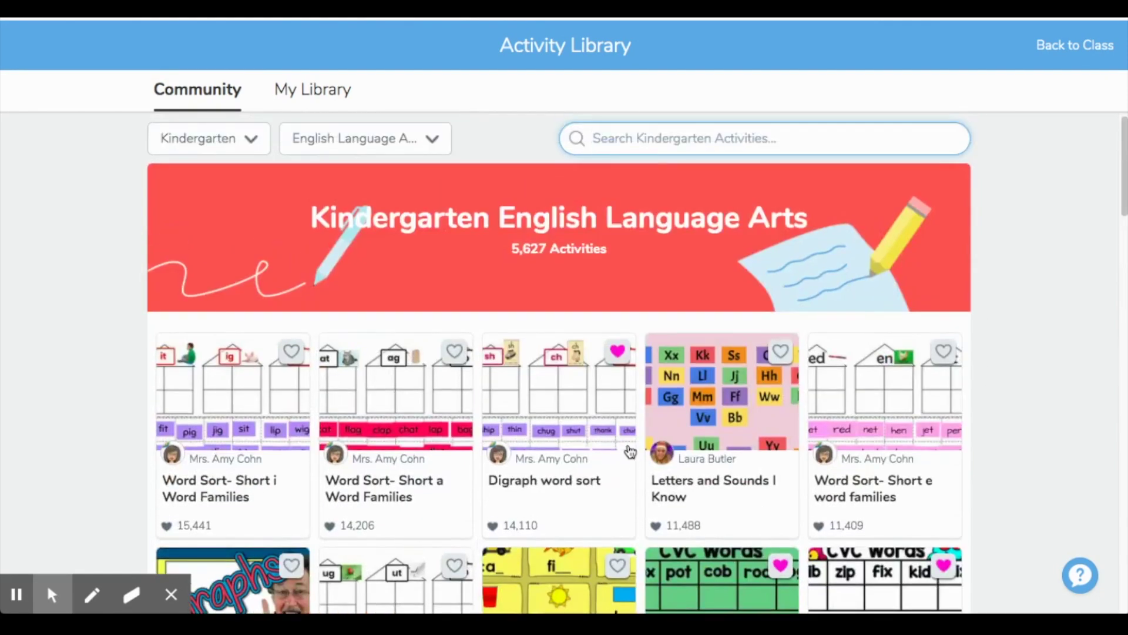
click(403, 417)
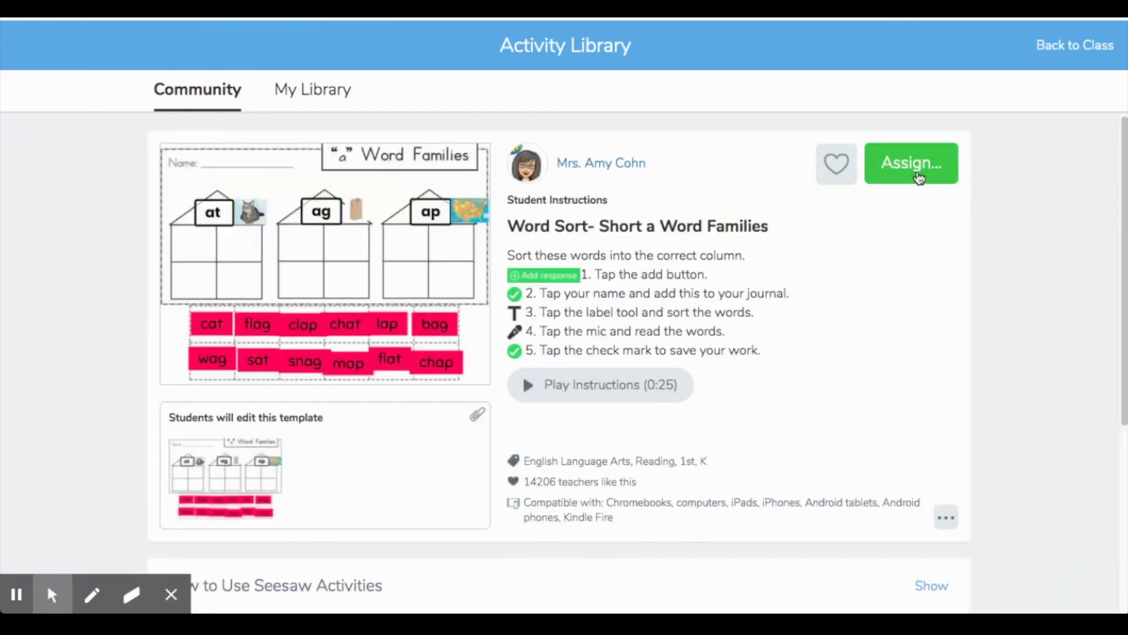
Assign the word sort activity to the Seesaw Training class for only Sample Student, the ladybug Elephant and Horse.
click(918, 175)
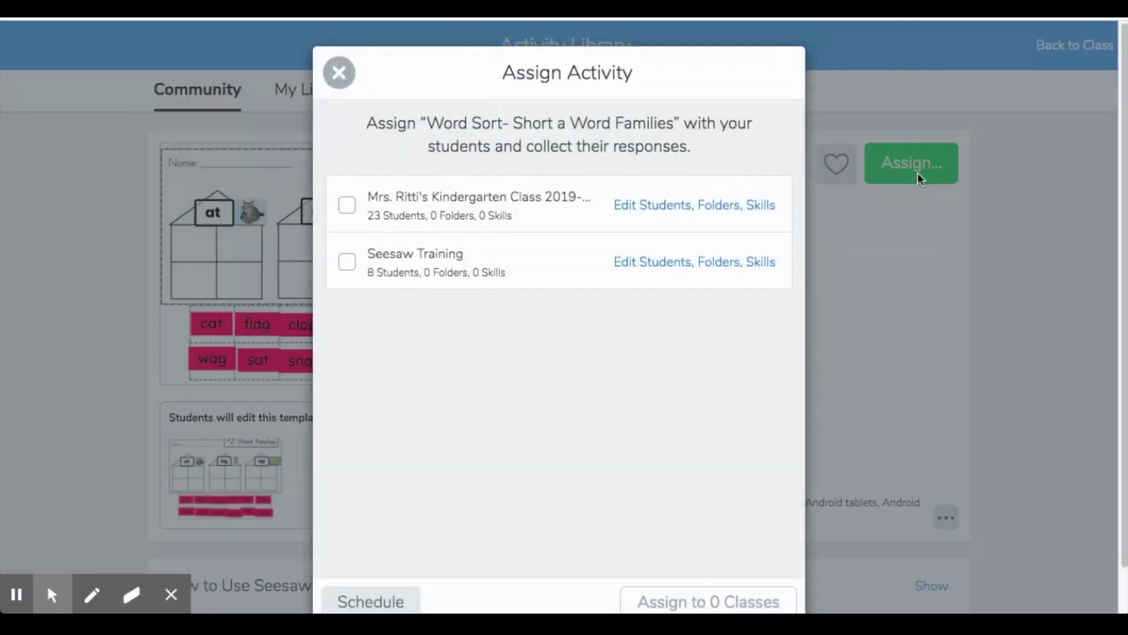
click(348, 261)
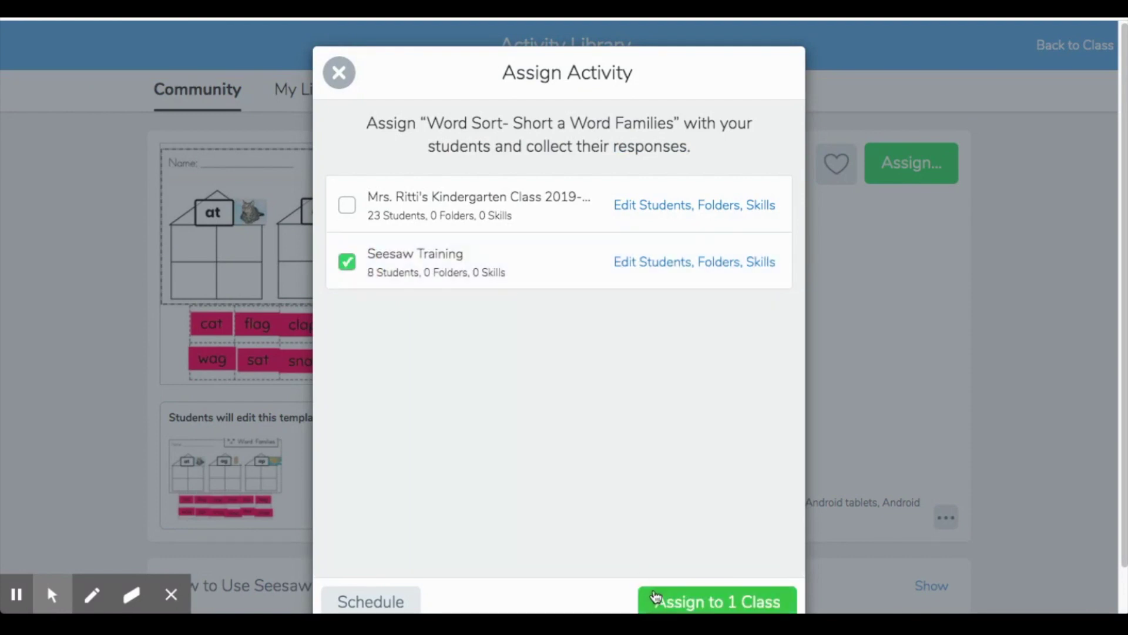
click(656, 266)
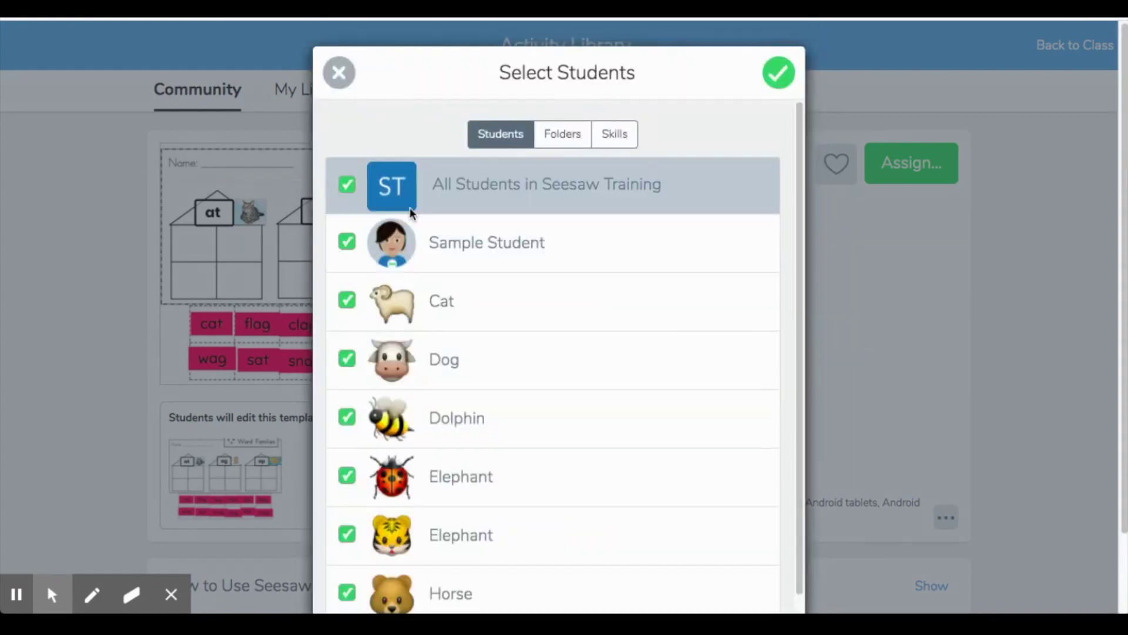
click(348, 187)
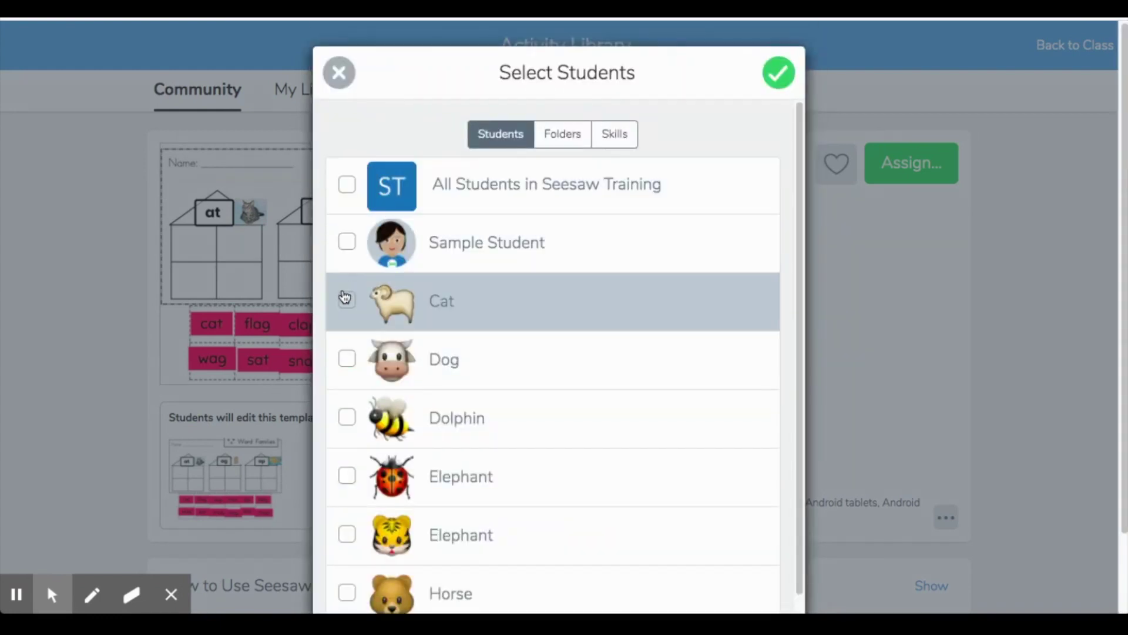
click(346, 245)
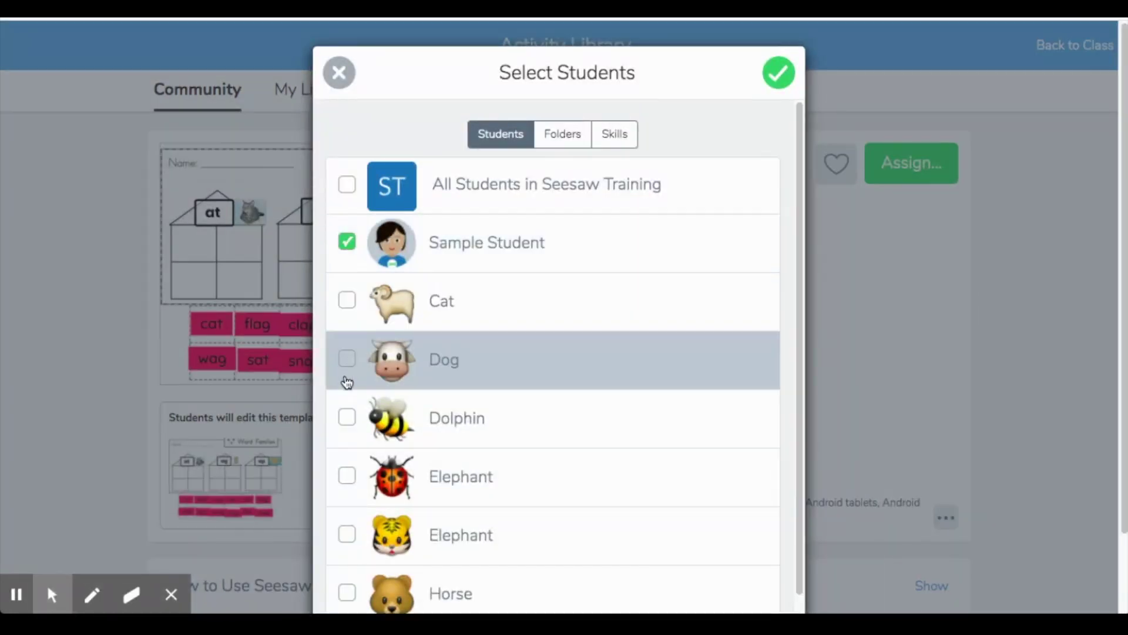
click(355, 475)
scroll(353, 470, down, 1)
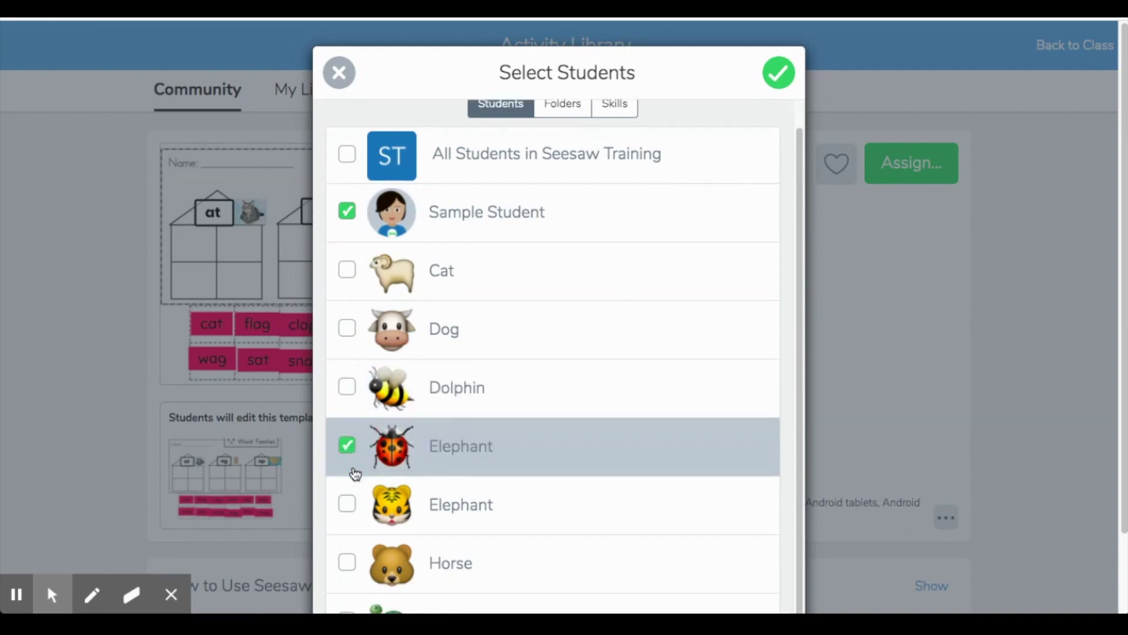
click(348, 558)
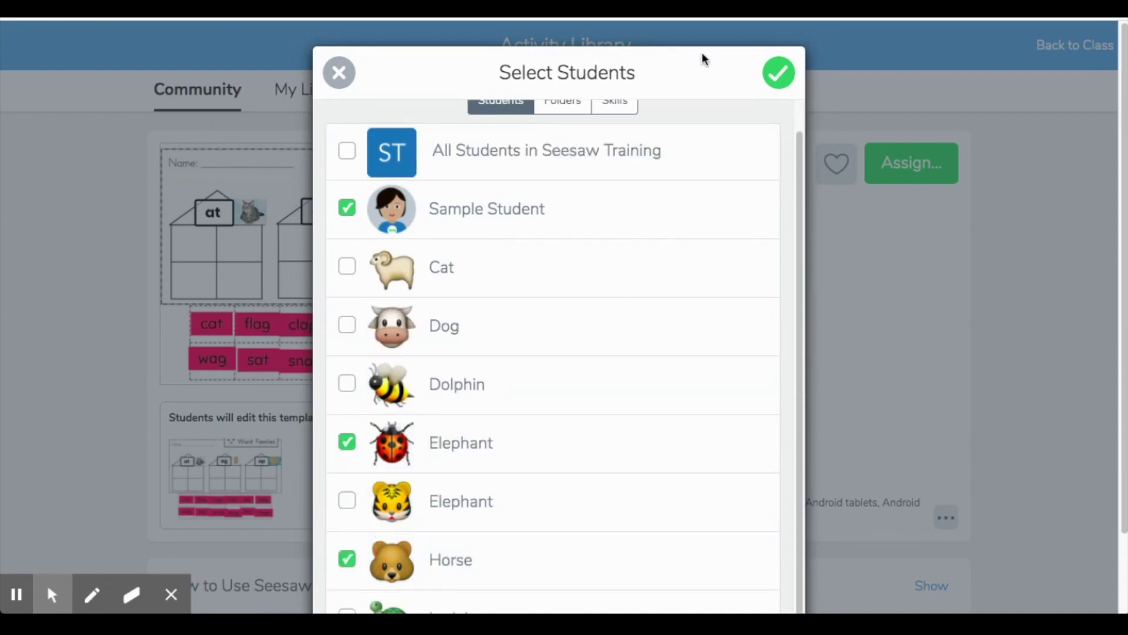
click(778, 73)
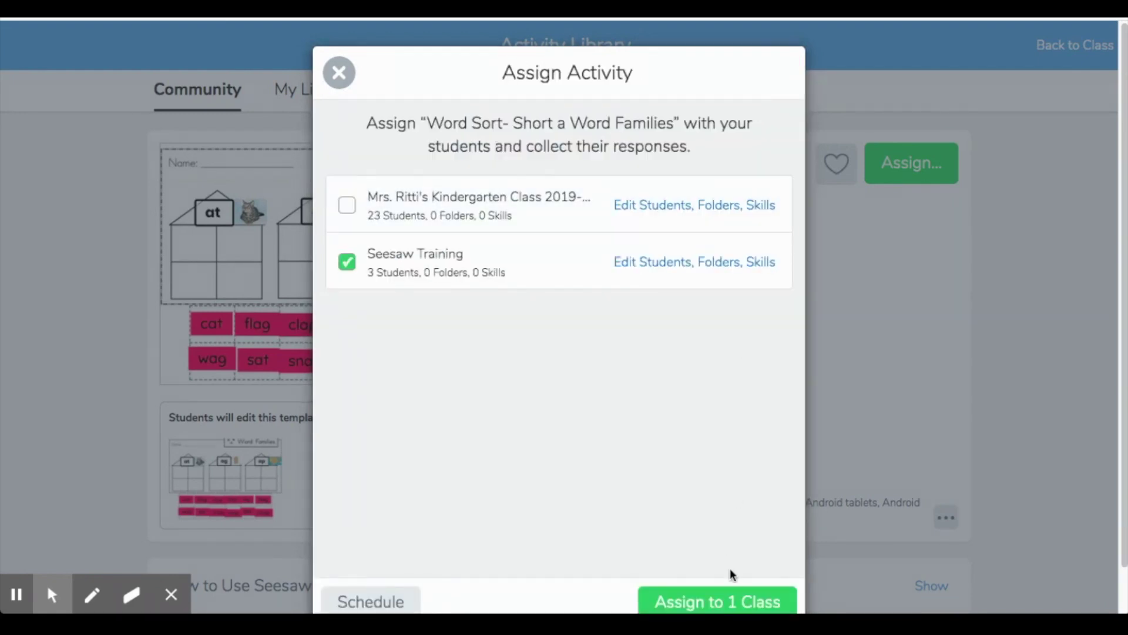
click(742, 602)
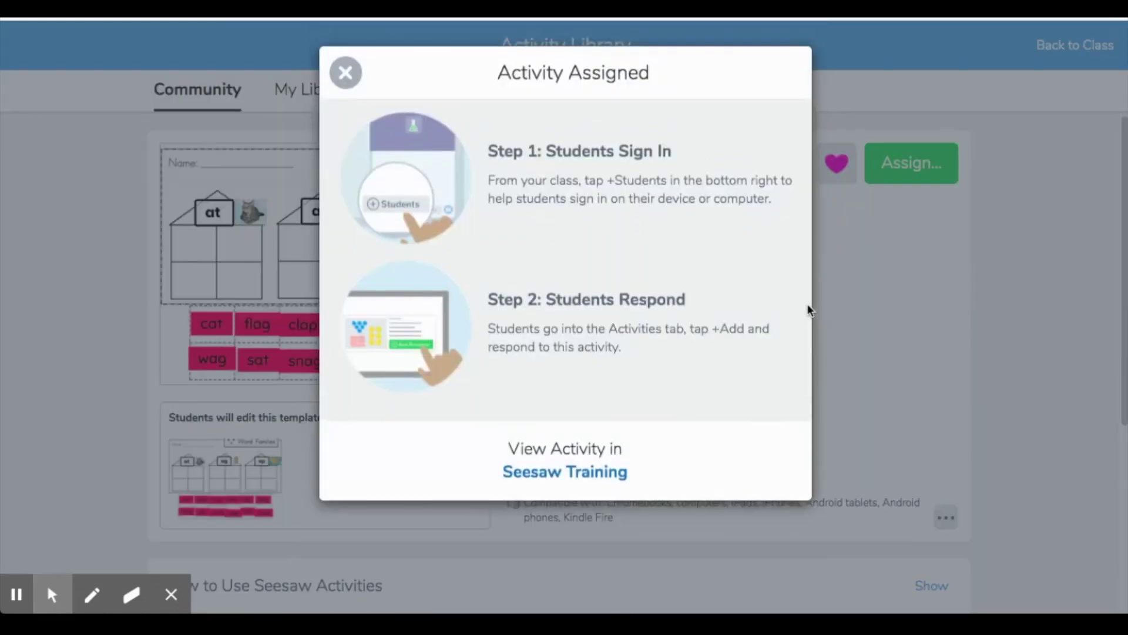
click(355, 71)
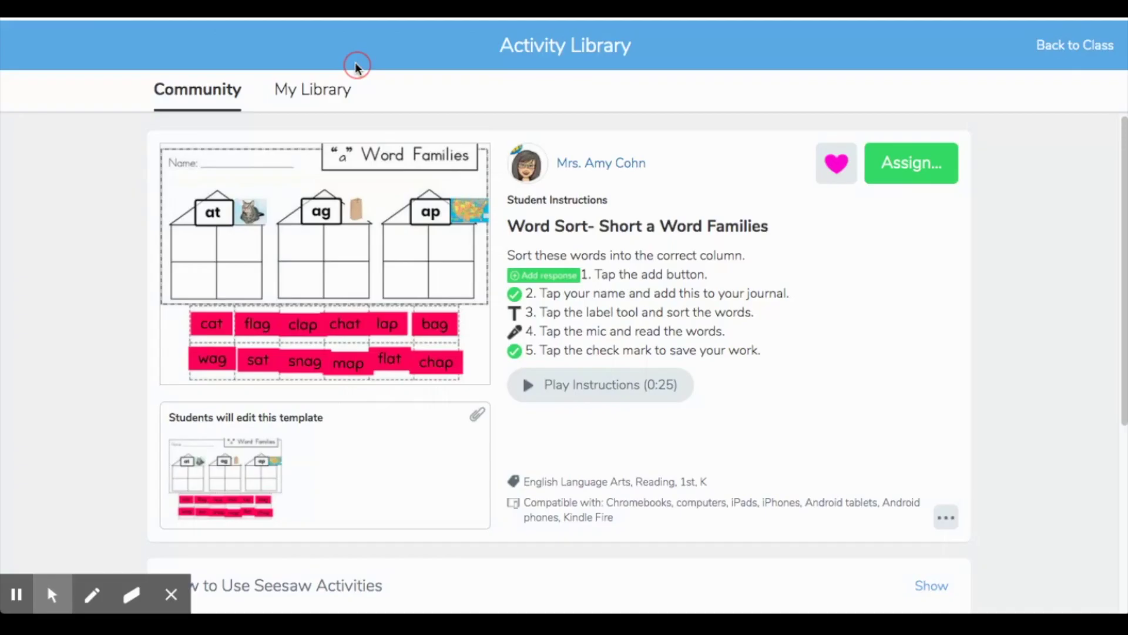
Return to the community activities and browse the "Remote Learning: Kindergarten" collection.
click(217, 102)
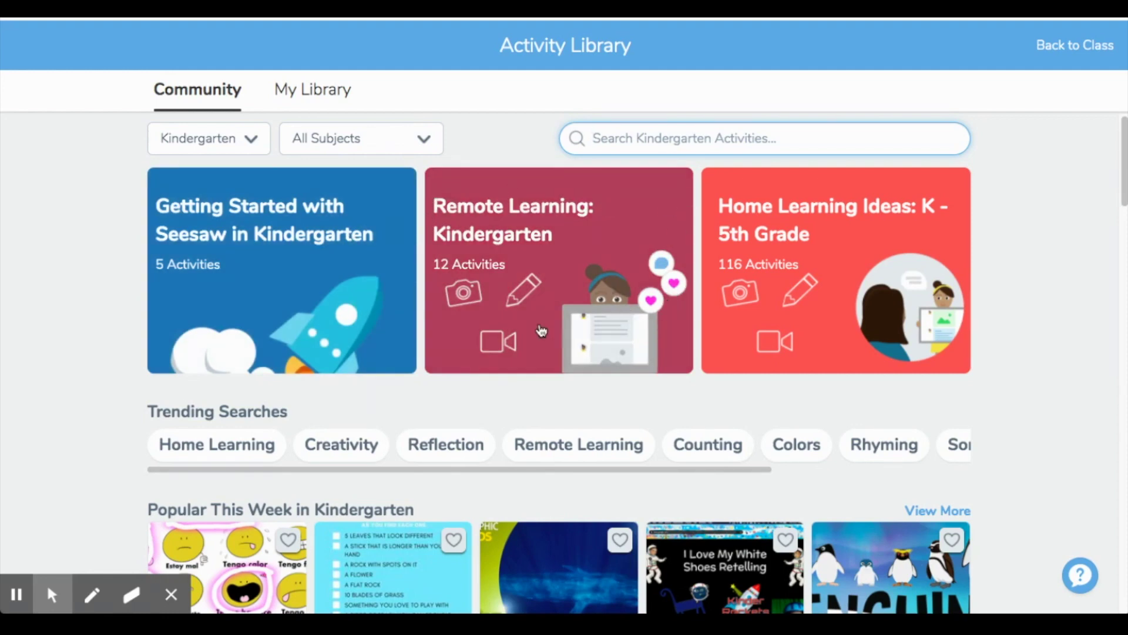
click(610, 277)
scroll(608, 271, down, 3)
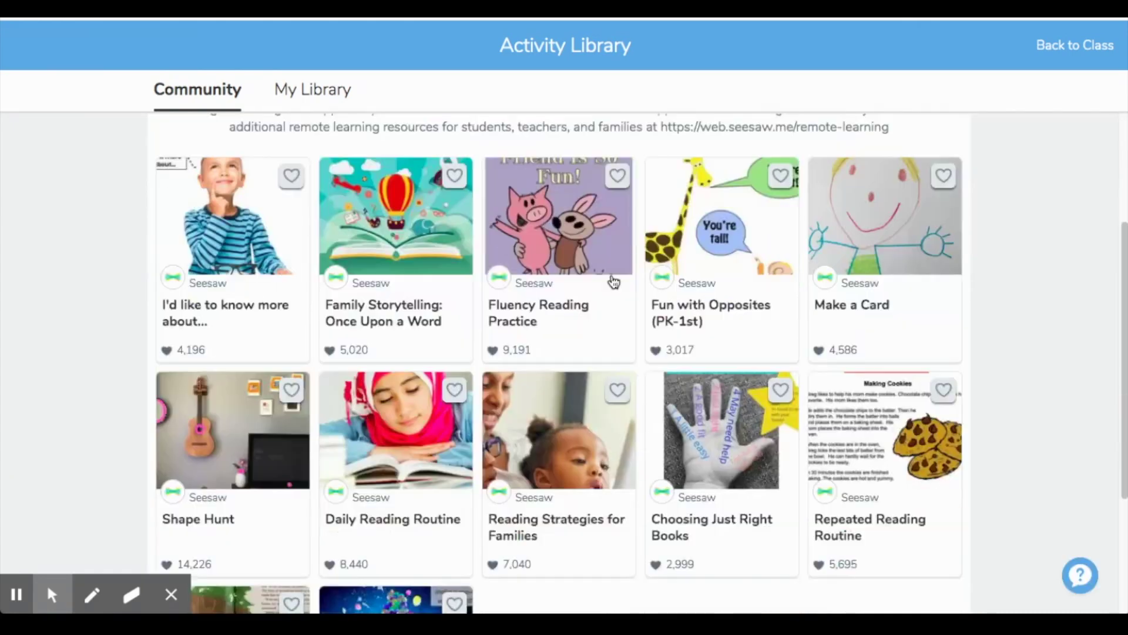
scroll(615, 284, down, 2)
scroll(616, 284, up, 5)
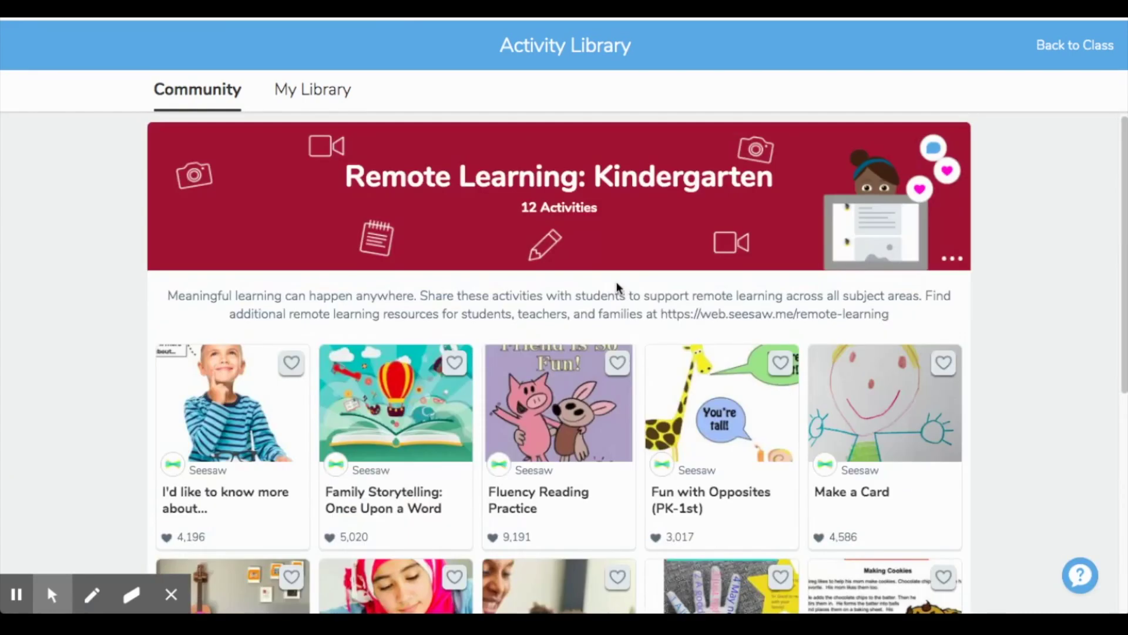
Go back to the Seesaw Training class and review its assigned activities.
click(1050, 53)
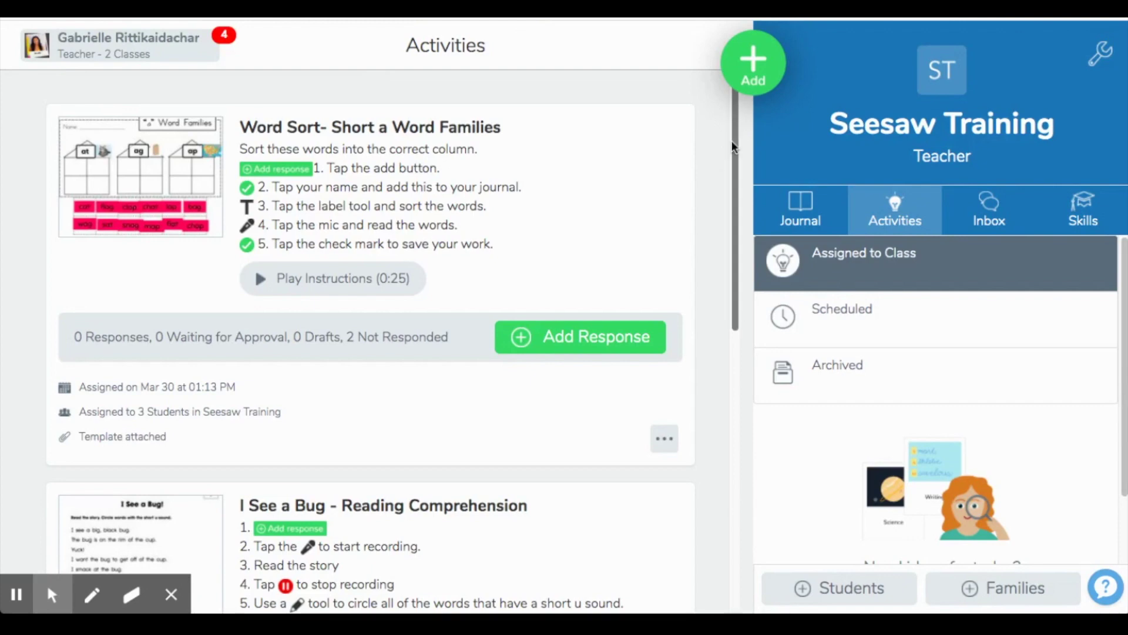
drag(735, 136, 732, 429)
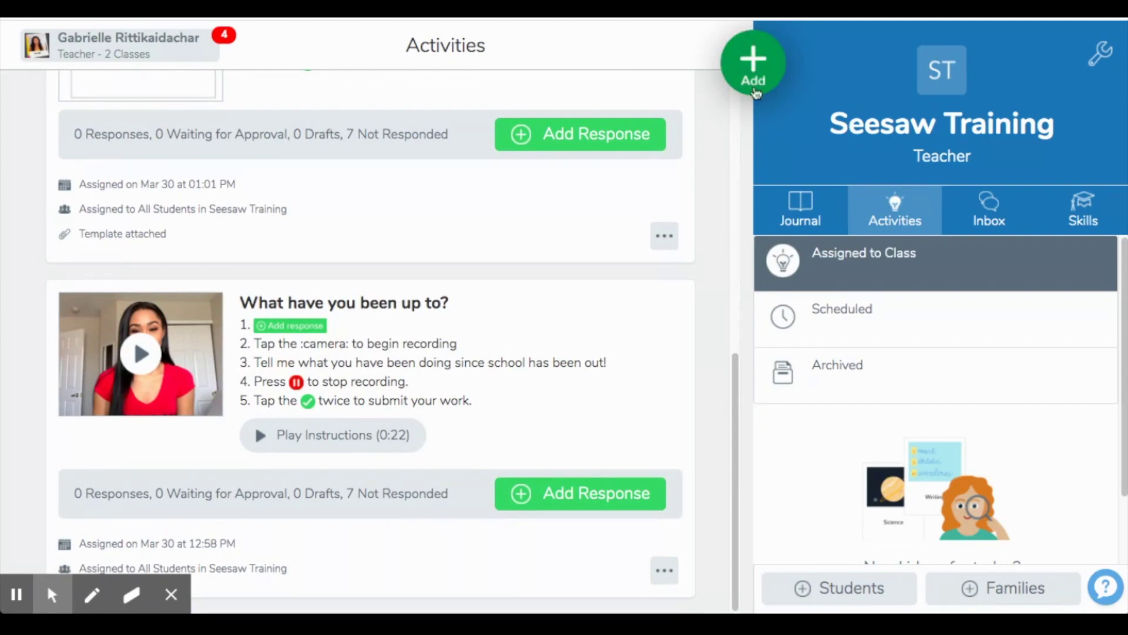
scroll(716, 254, up, 1)
scroll(716, 254, up, 2)
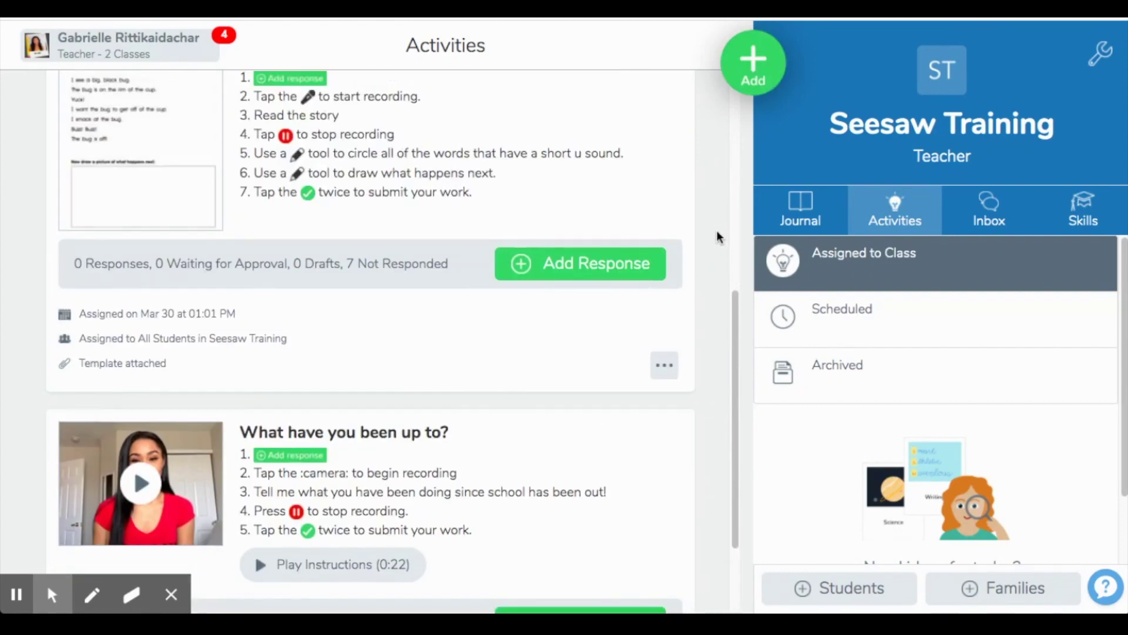
Start a new announcement addressed to All Students and Family Members.
click(758, 58)
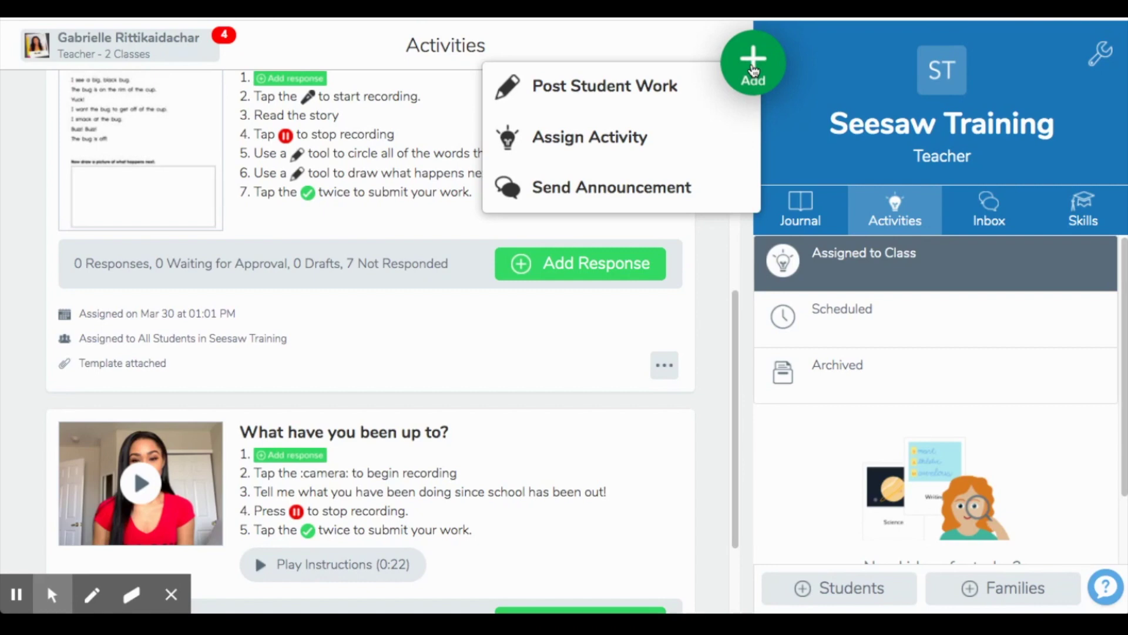
click(704, 196)
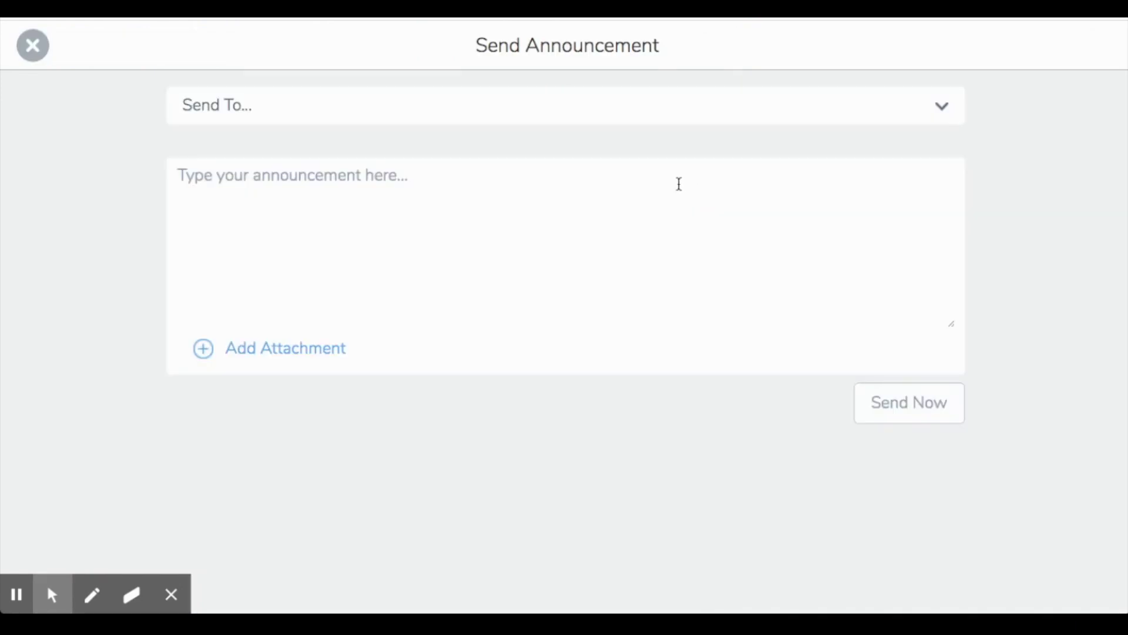
click(541, 111)
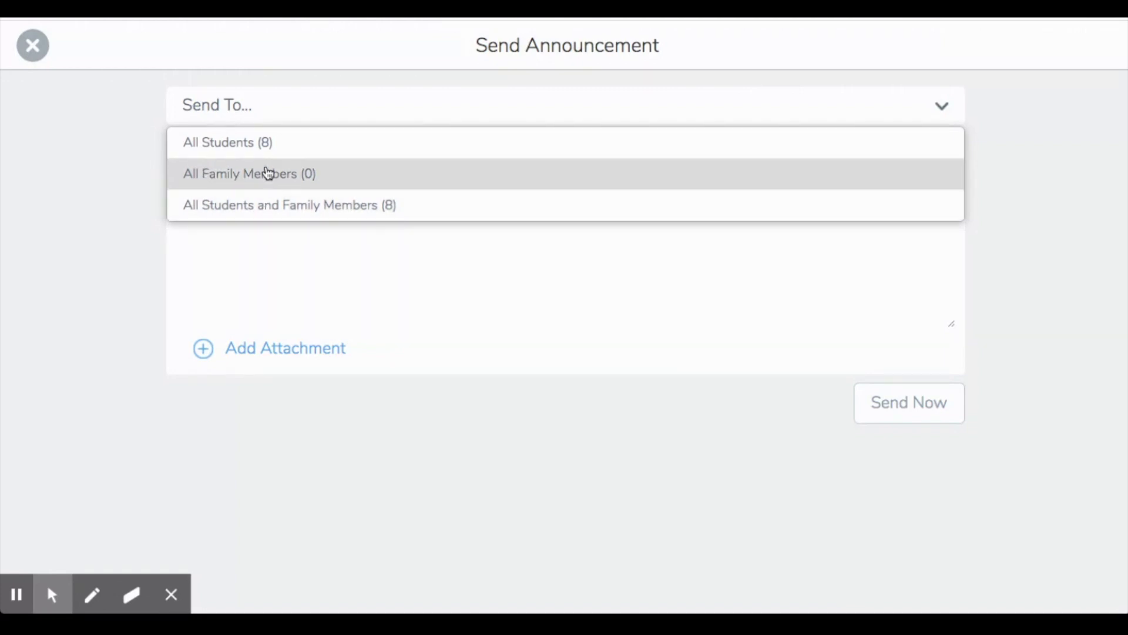
click(285, 206)
Write the announcement "Hi guys! I wanted to introduce Seesaw through this video! Please take a look and enjoy.".
click(309, 227)
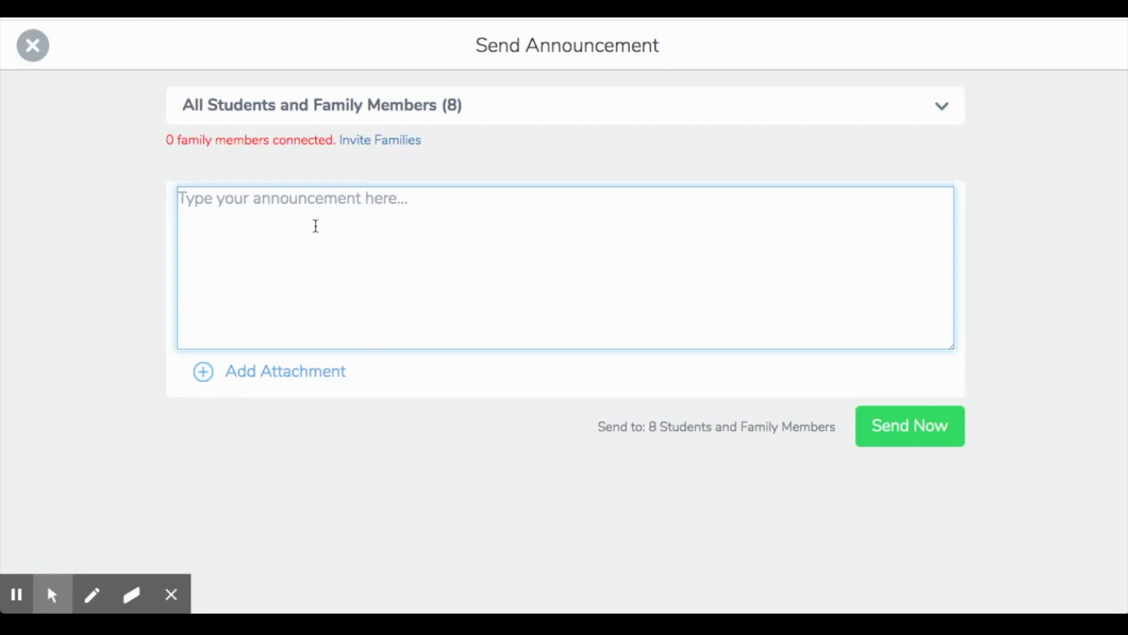
text(Hi guys! I wanted to )
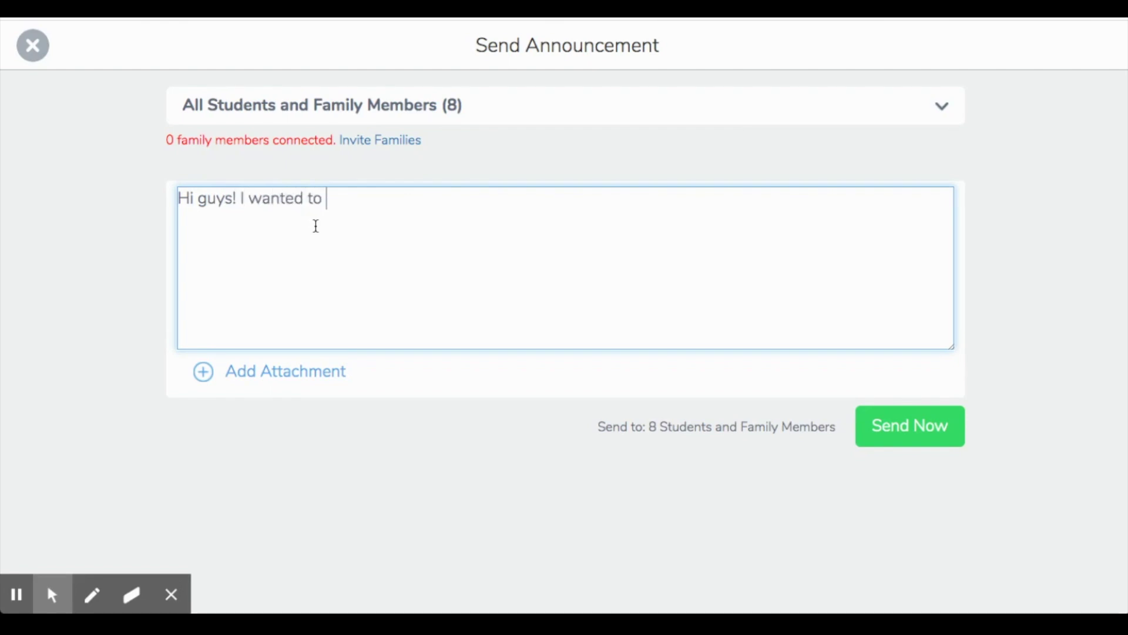
text(introu)
key(BackSpace)
text(duce )
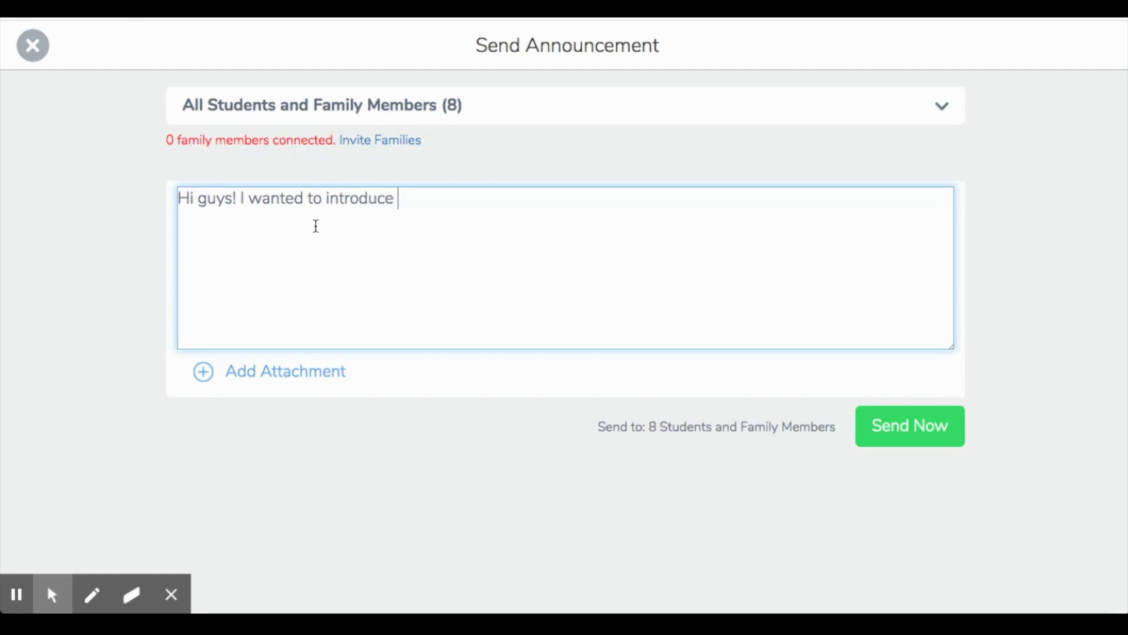
text(Seesaw through h)
text(t)
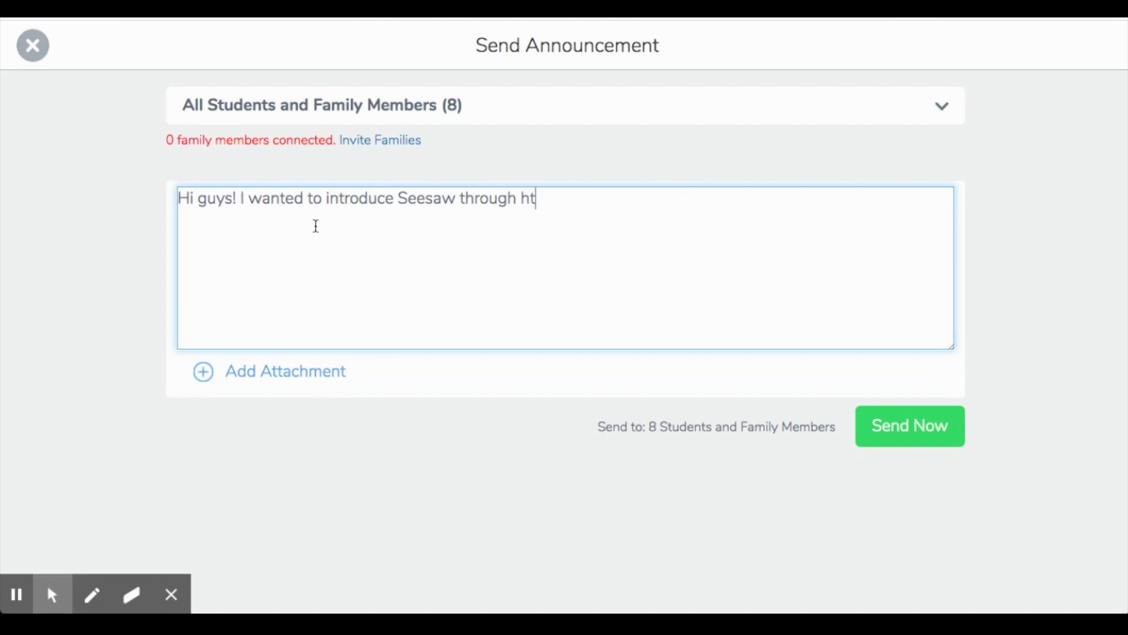
text(his videoo)
key(BackSpace)
text(! Please )
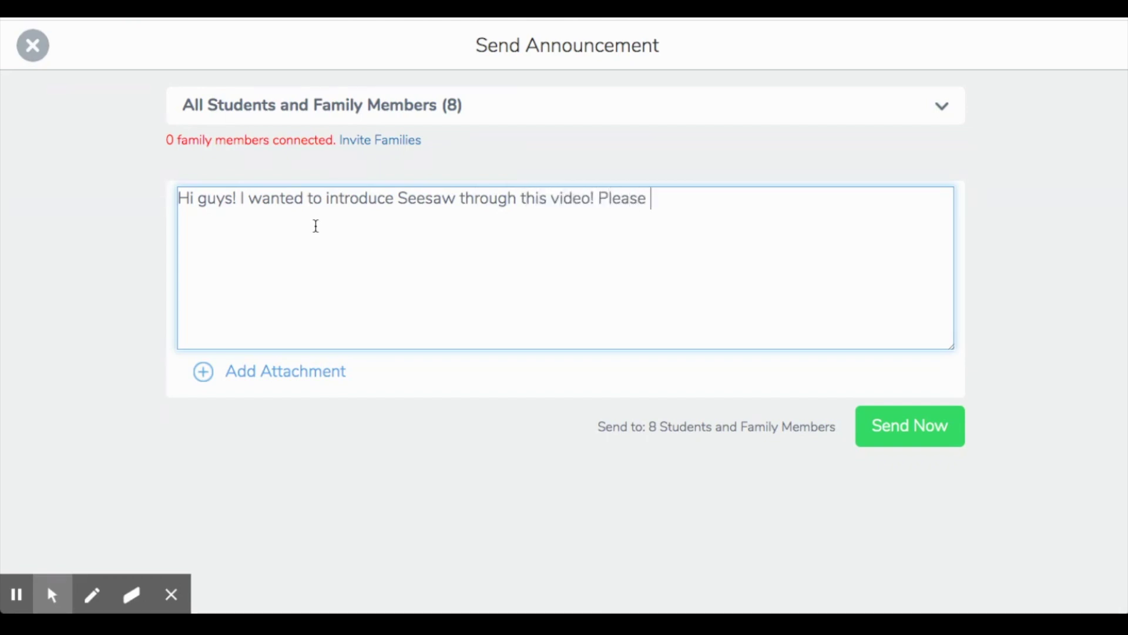
text(take a look and enjoy.)
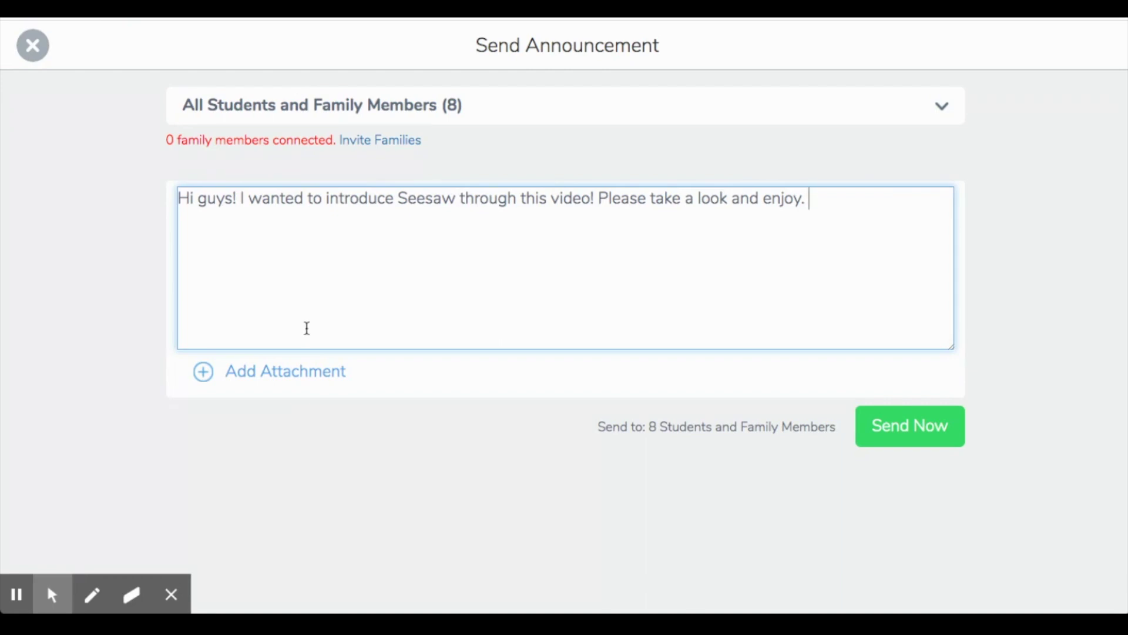
click(289, 379)
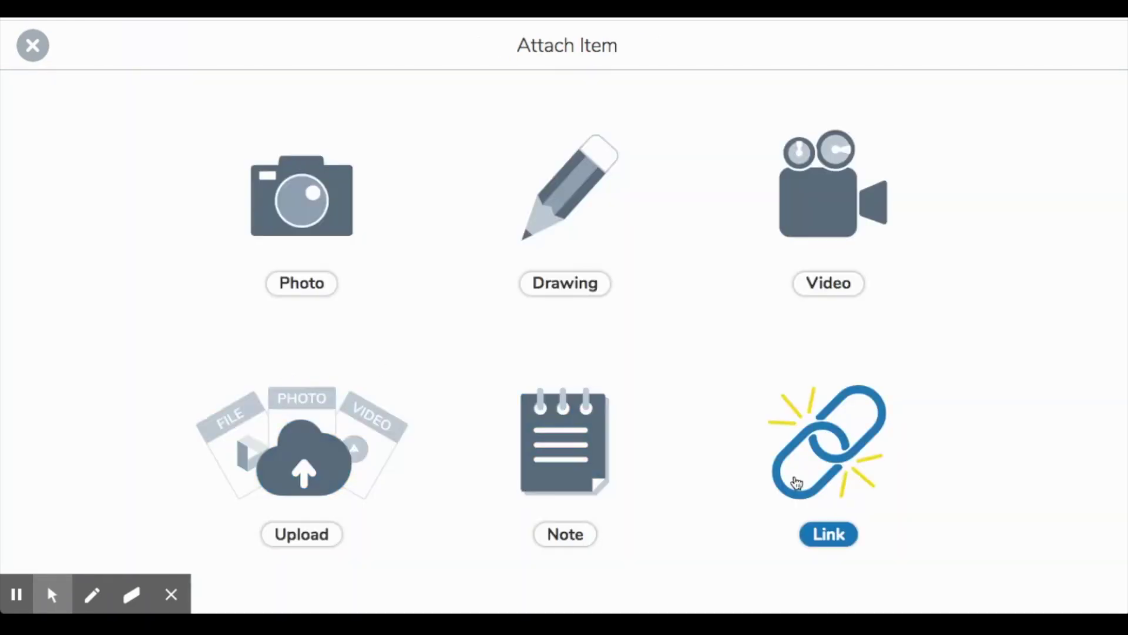
click(838, 483)
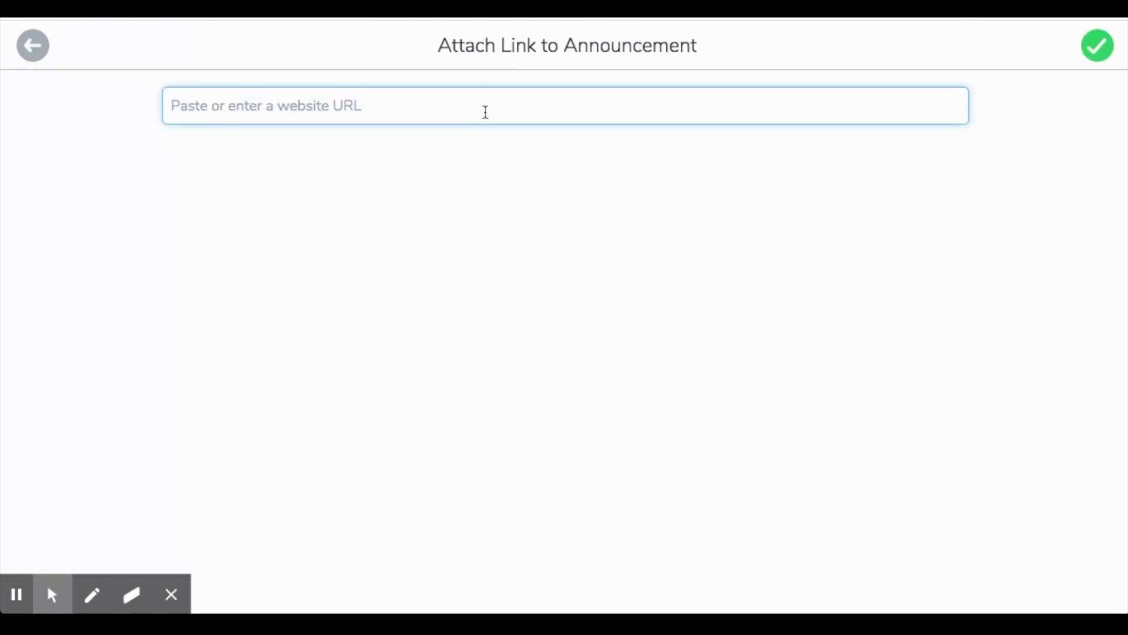
click(33, 45)
click(500, 302)
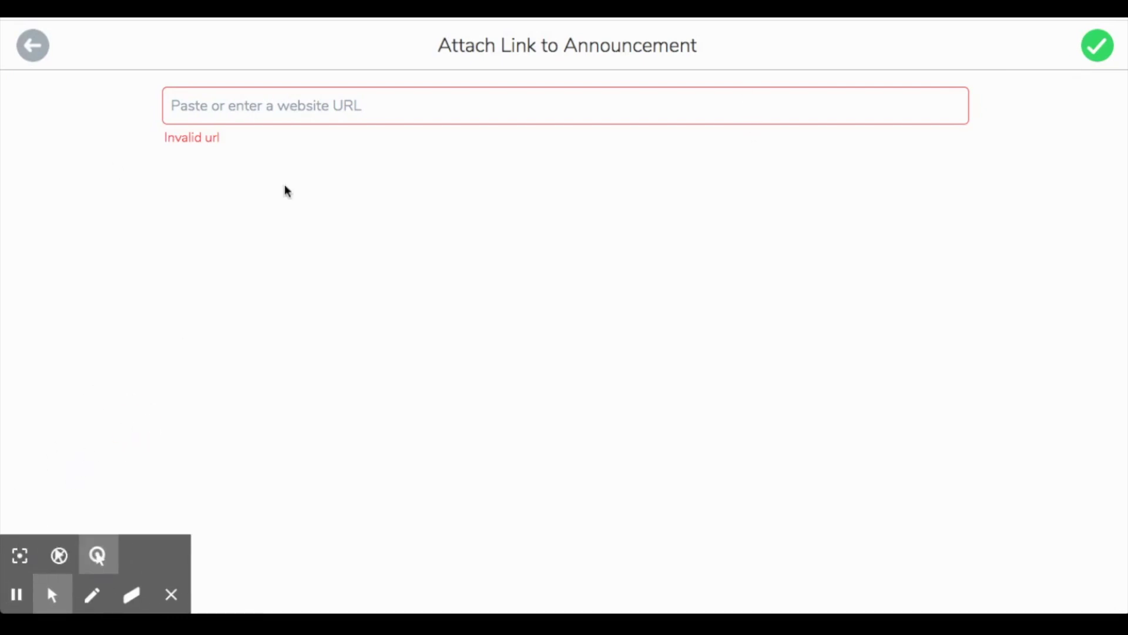
click(336, 105)
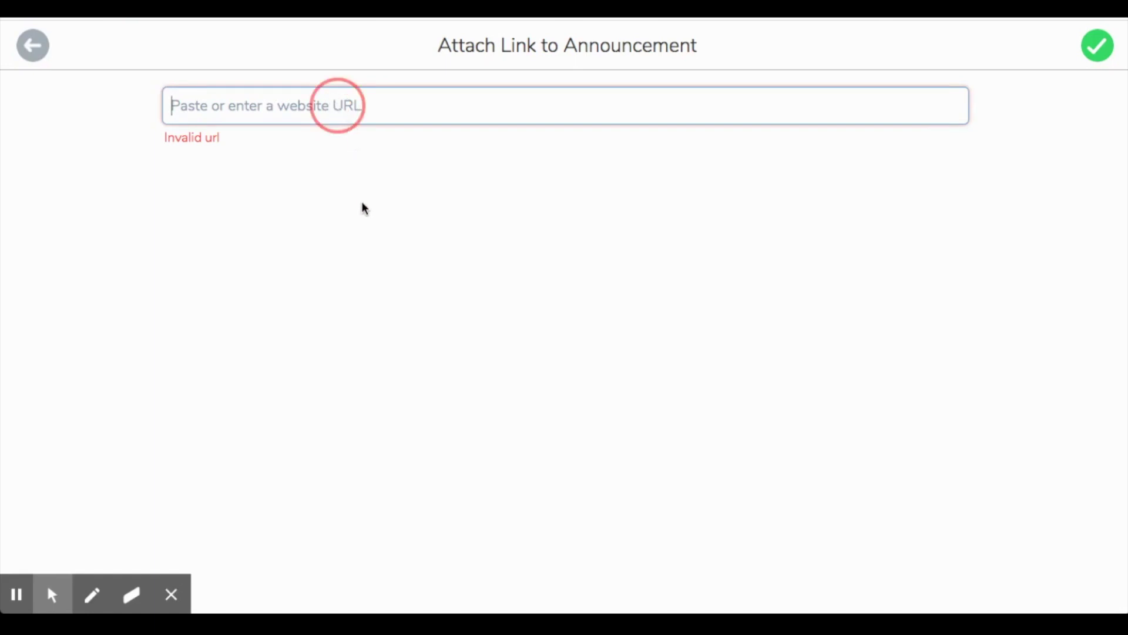
text(https://www.youtube.com/watch?v=cs3owfNneyc)
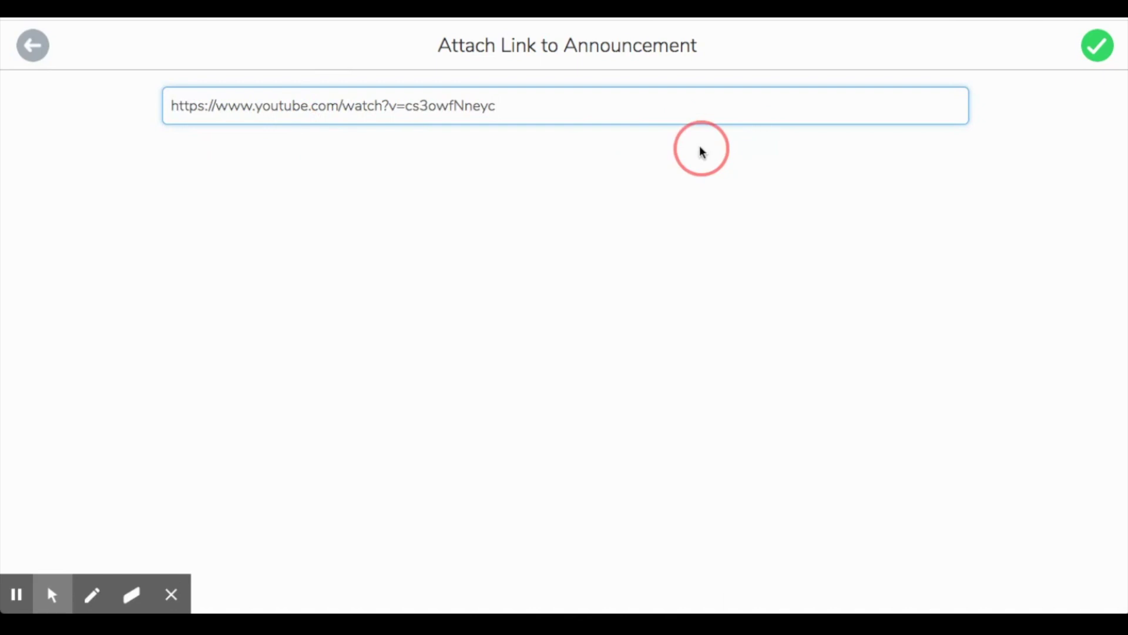
click(1099, 48)
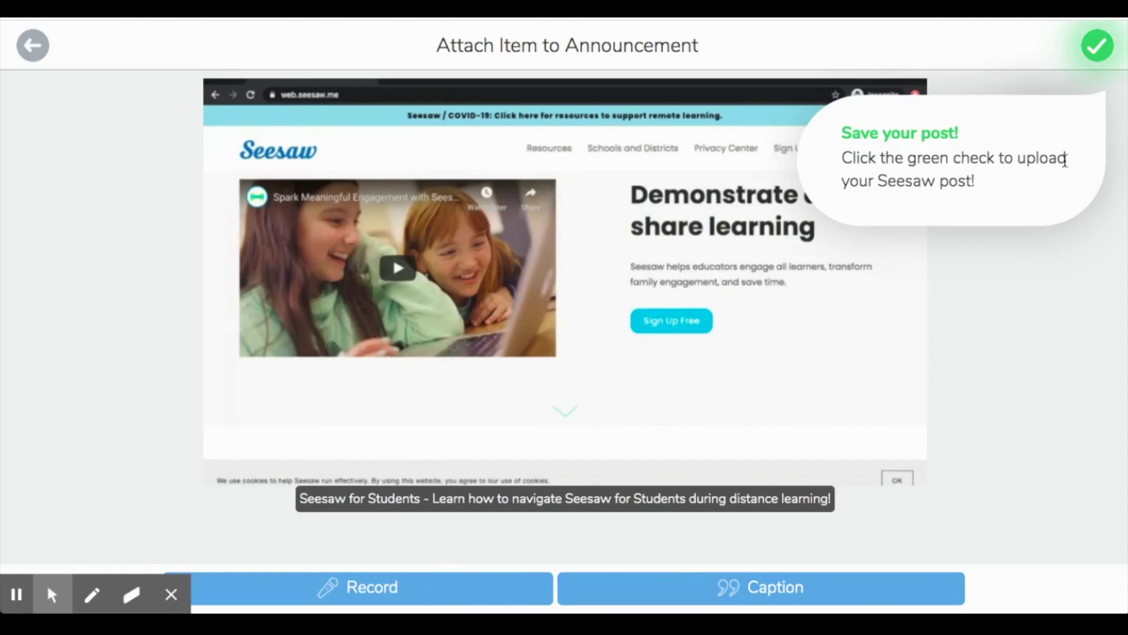
click(1096, 56)
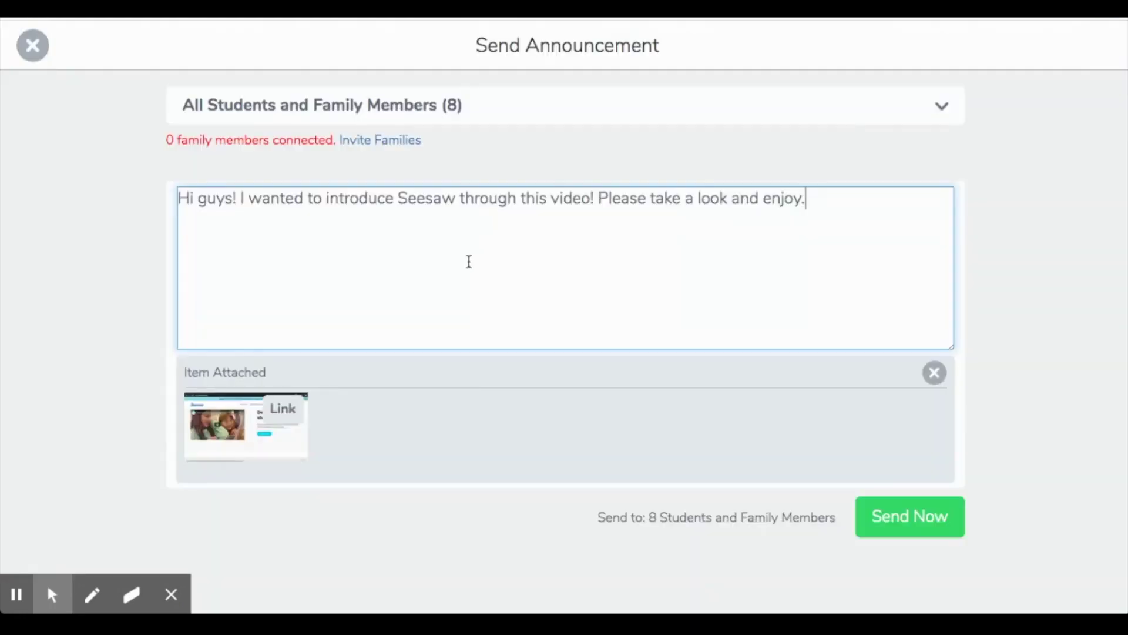
Change the announcement's recipients to All Students and send it with the attached link.
click(929, 532)
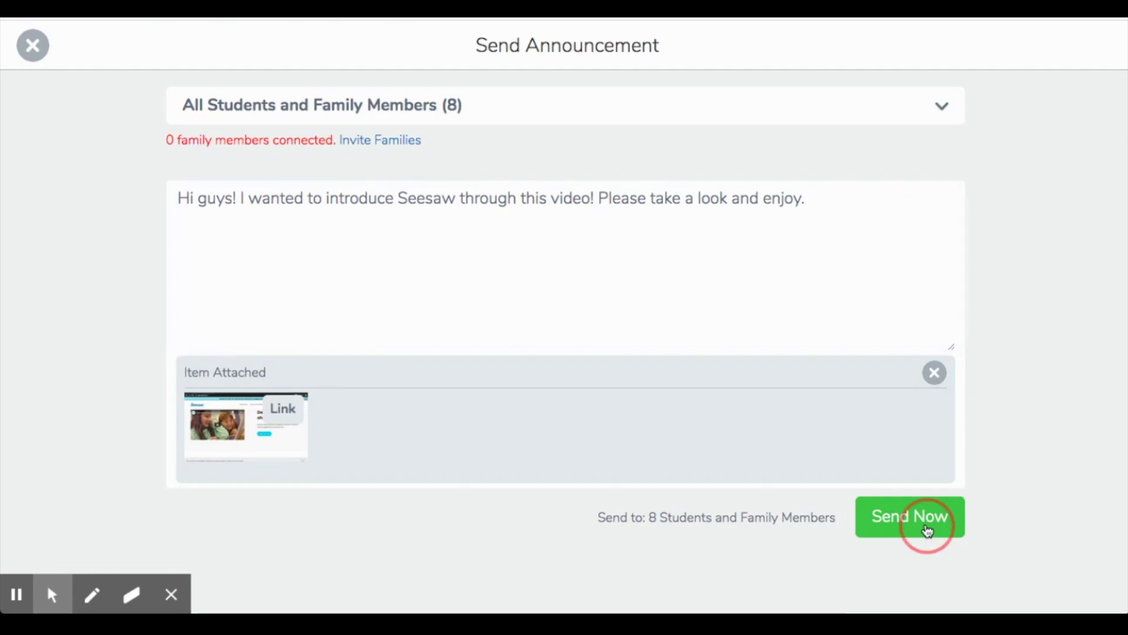
click(543, 351)
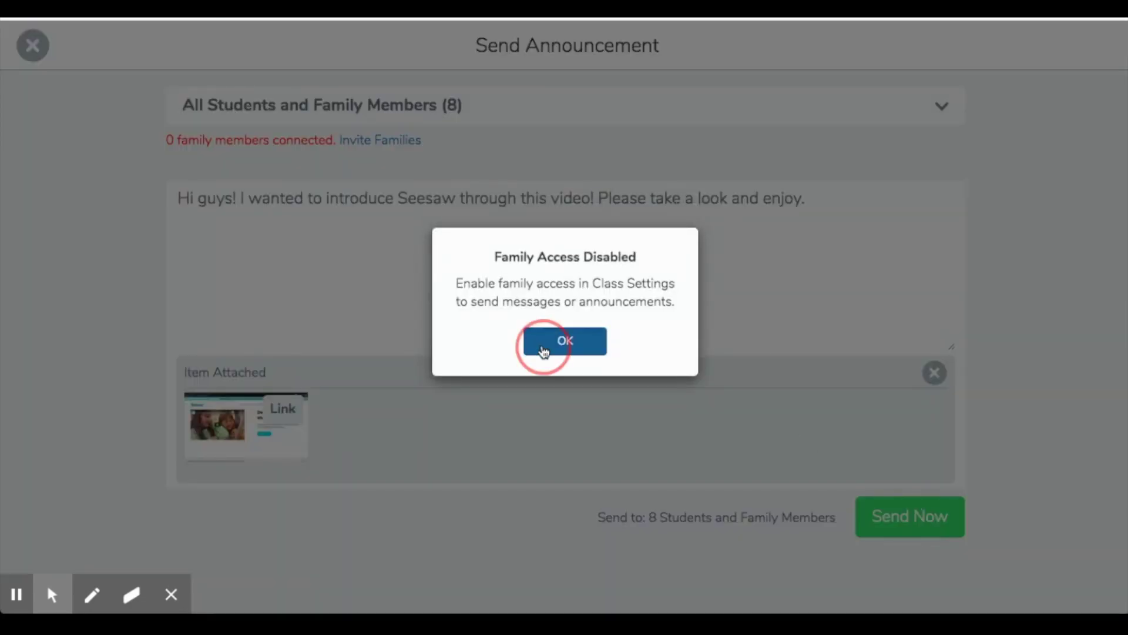
click(489, 106)
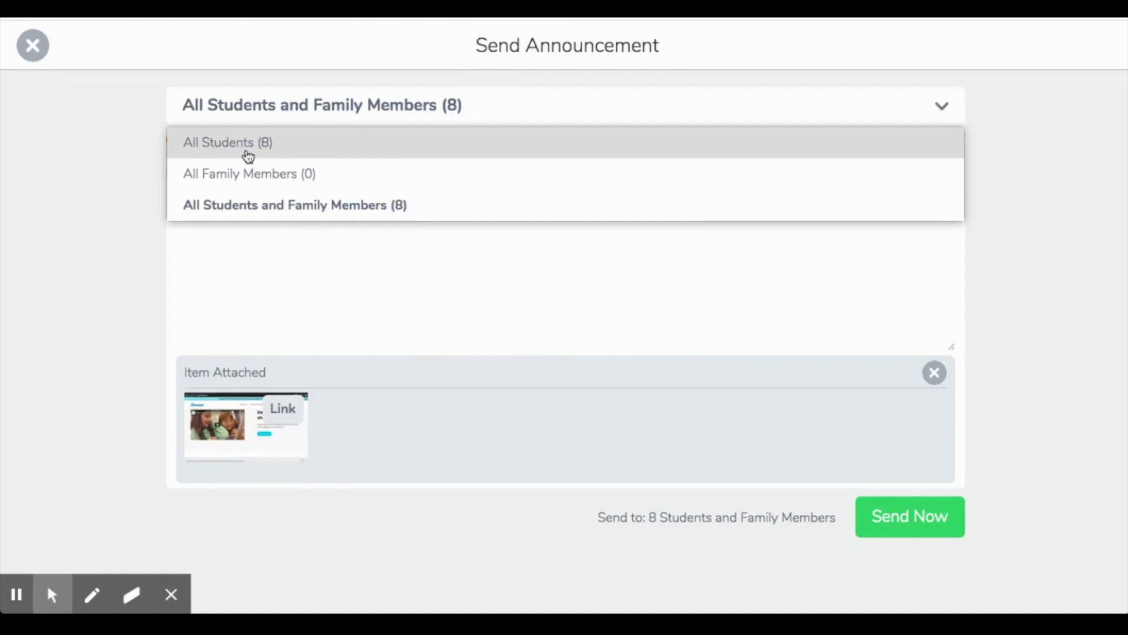
click(245, 150)
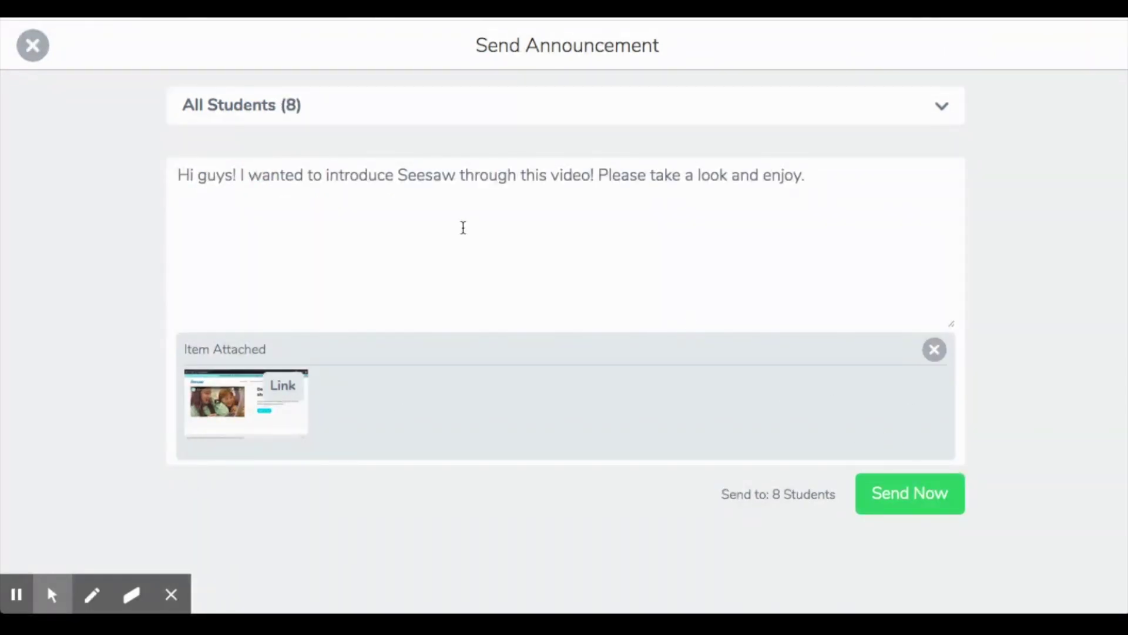
click(16, 594)
click(16, 593)
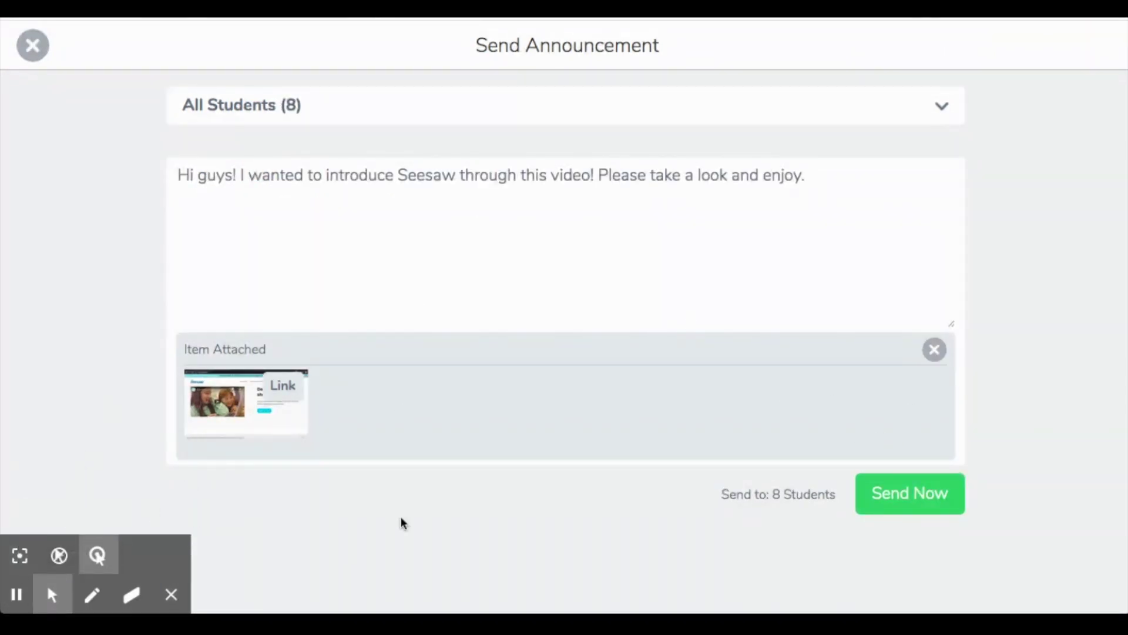
click(950, 506)
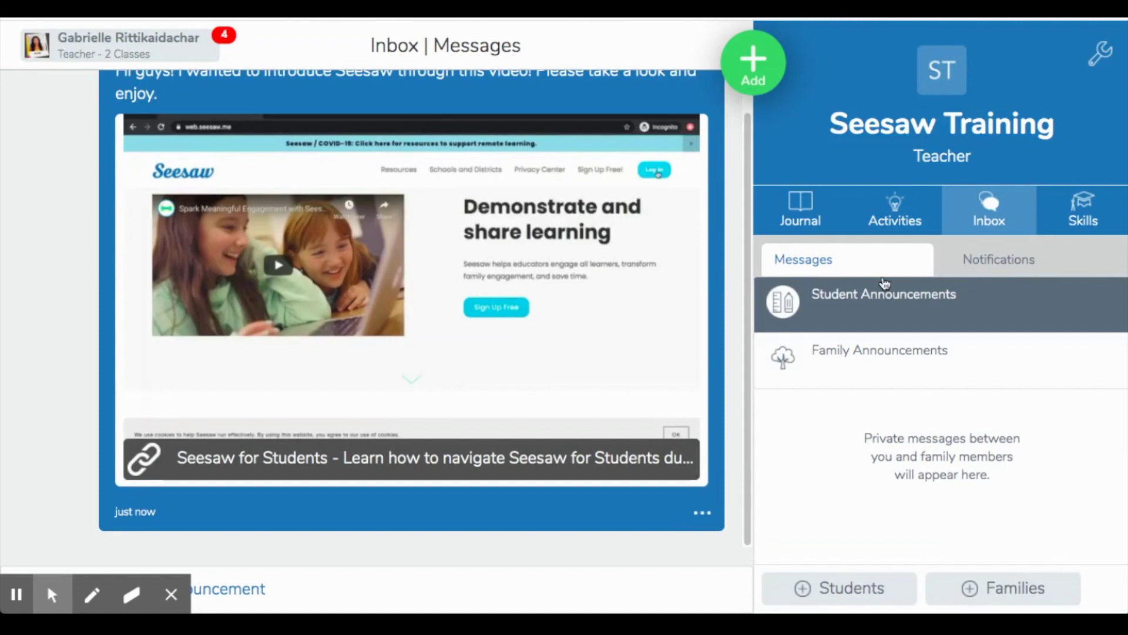
Review the sent student announcement in the inbox messages and check the class notifications.
scroll(512, 380, up, 1)
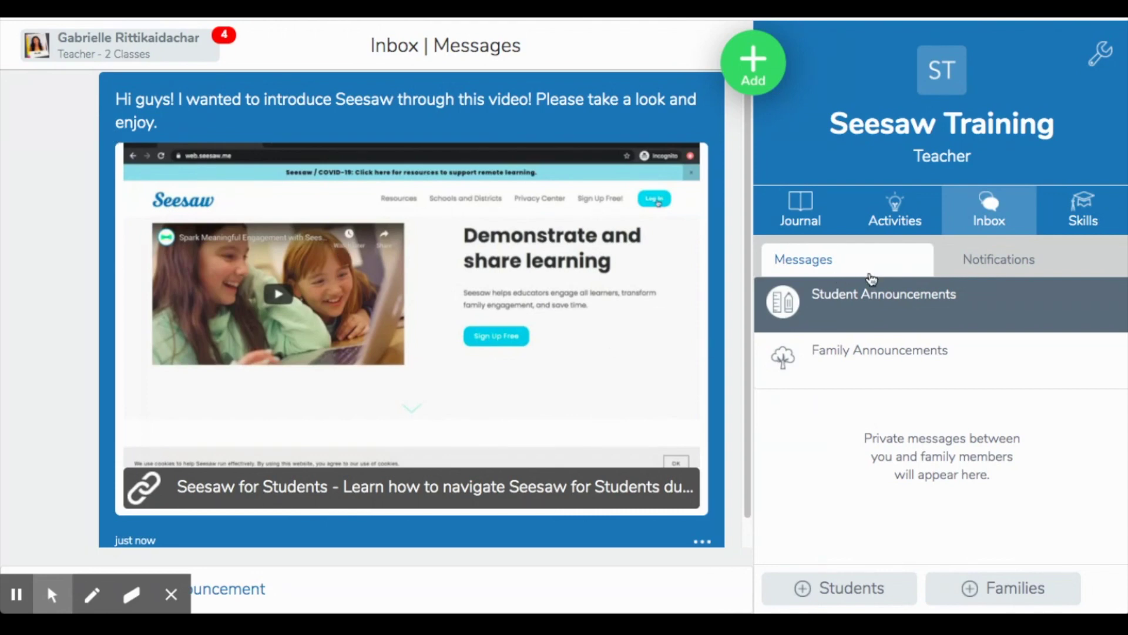
click(1018, 274)
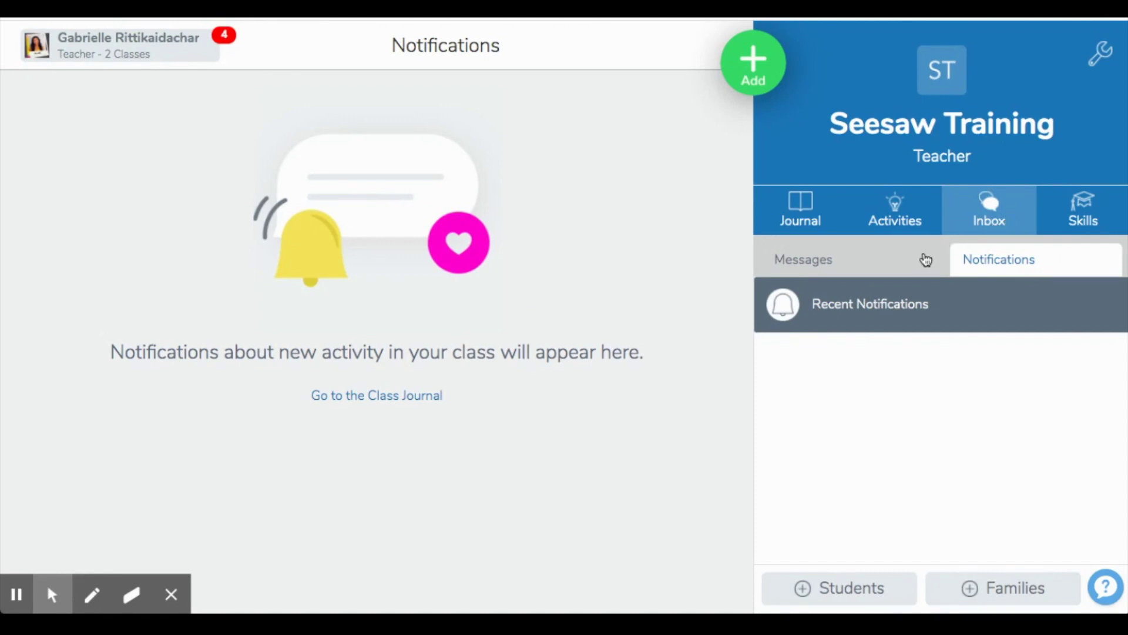
click(826, 271)
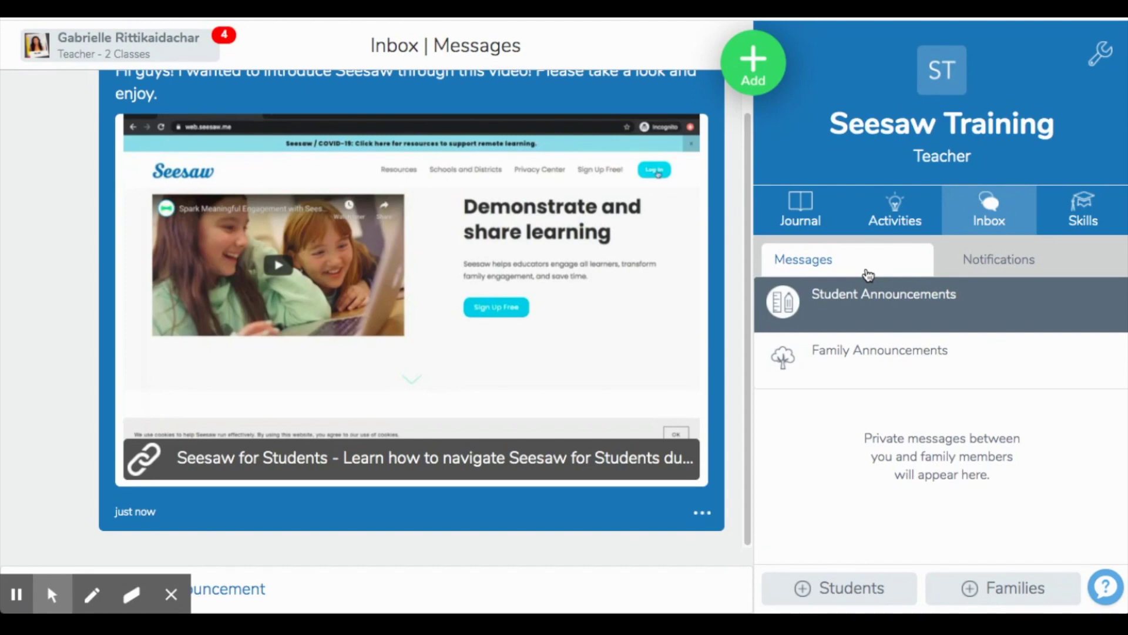
click(975, 270)
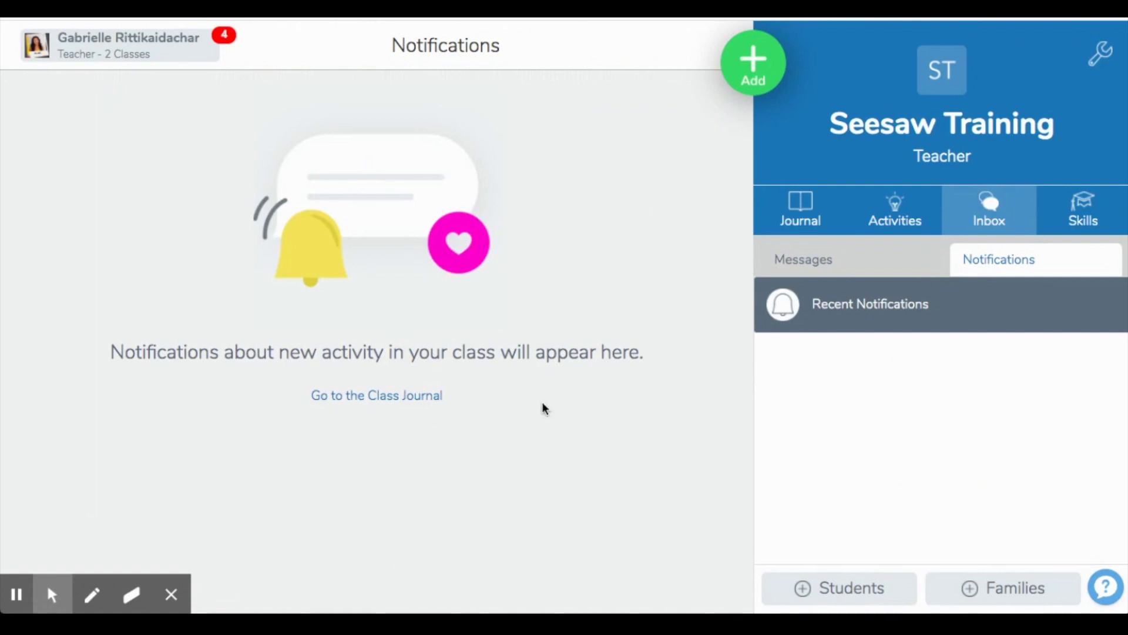
Start a response to the assigned activity "Word Sort- Short a Word Families".
click(877, 212)
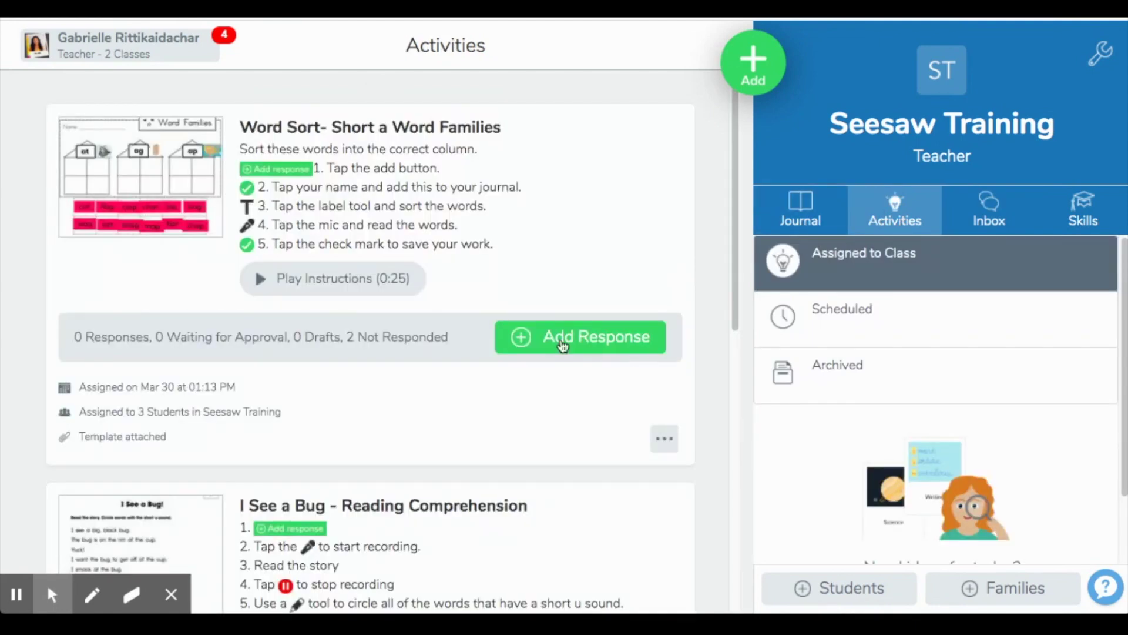
click(563, 344)
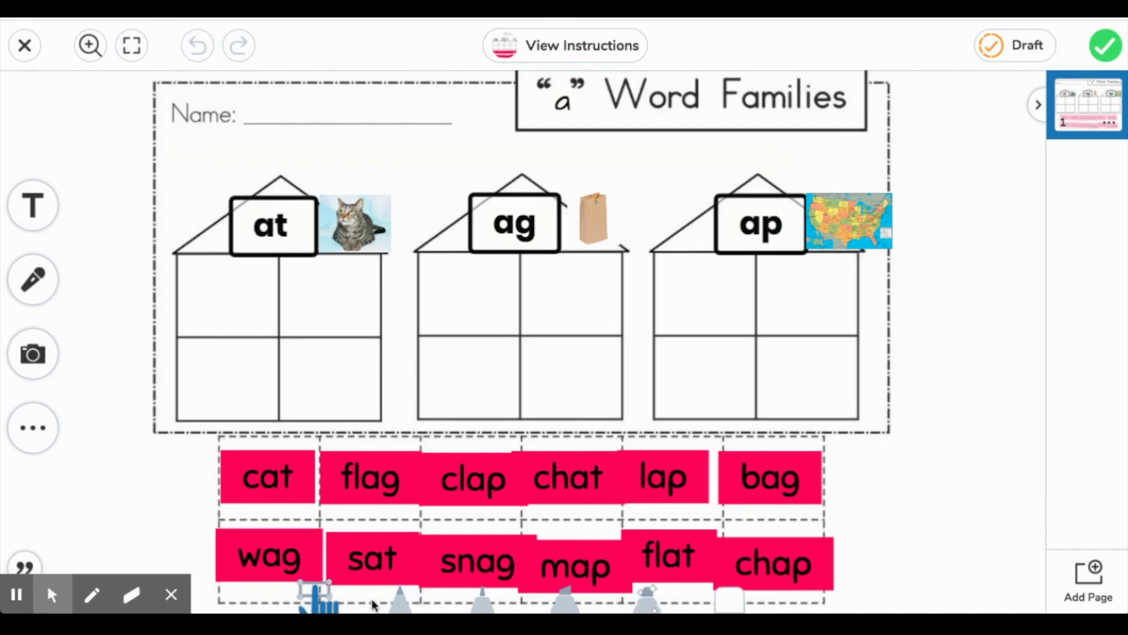
Try out the response canvas tools in turn, from the drawing pens and highlighter to the eraser and text label tool.
click(479, 608)
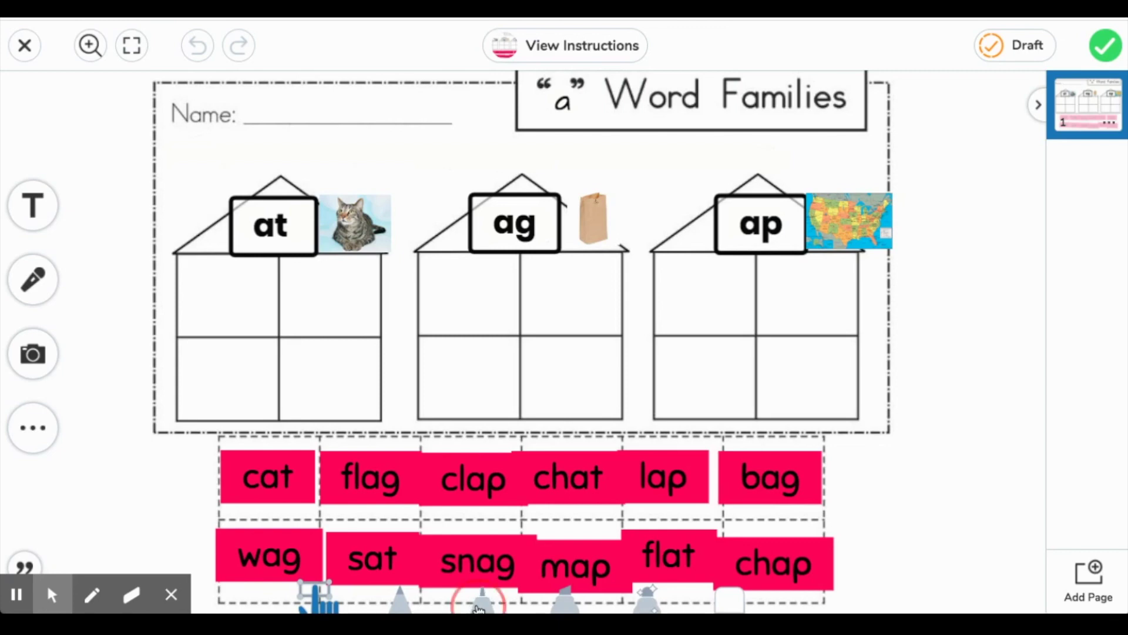
click(565, 602)
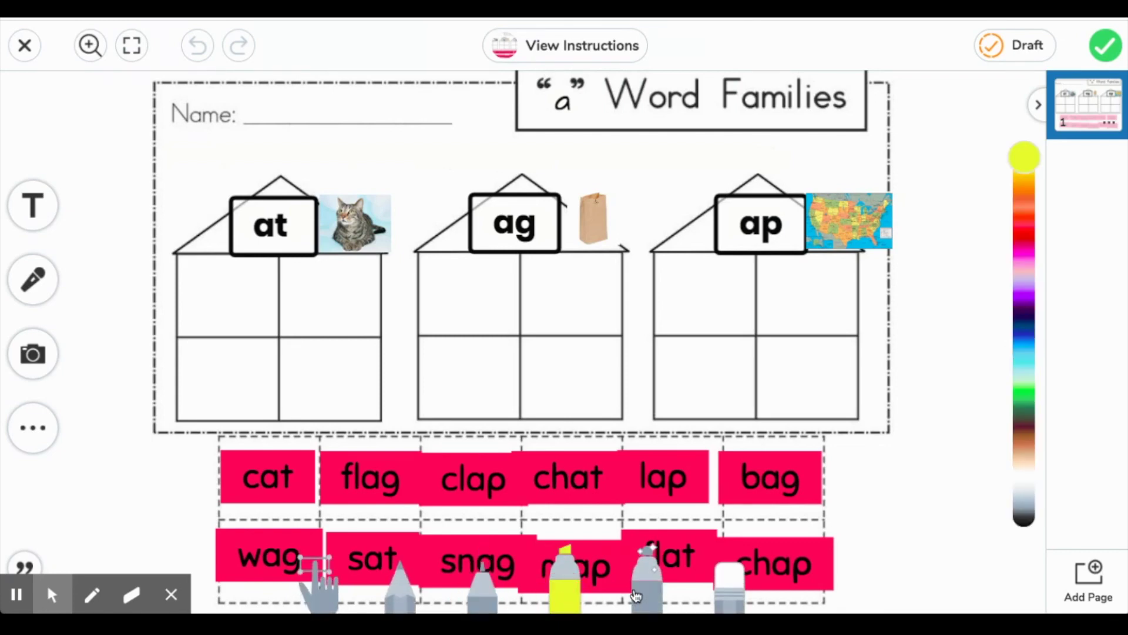
click(636, 597)
click(716, 597)
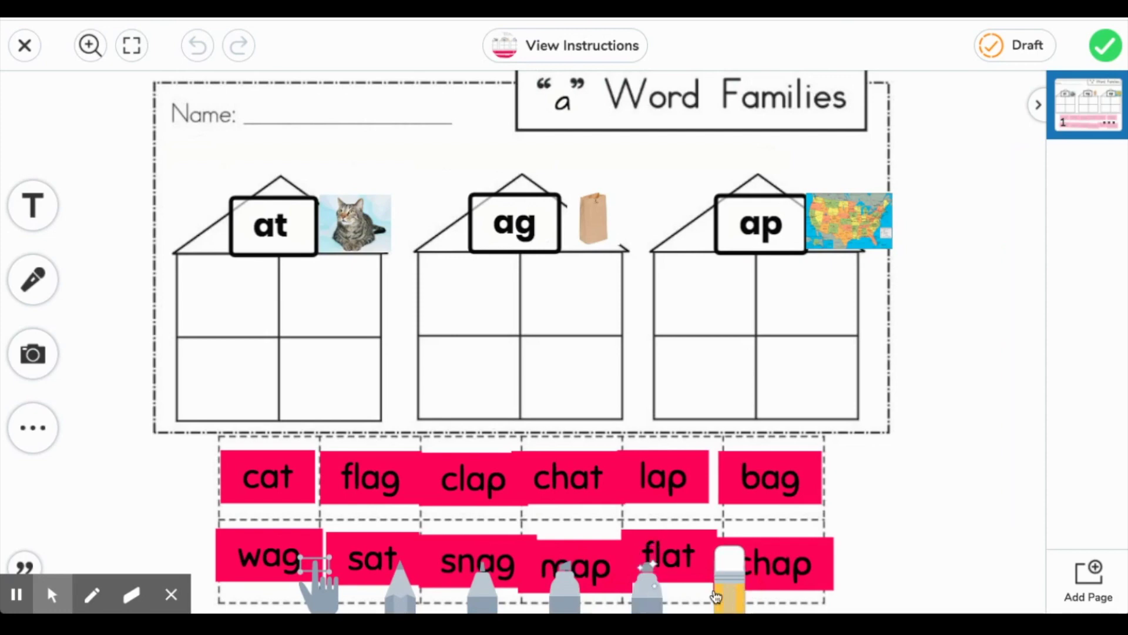
click(32, 208)
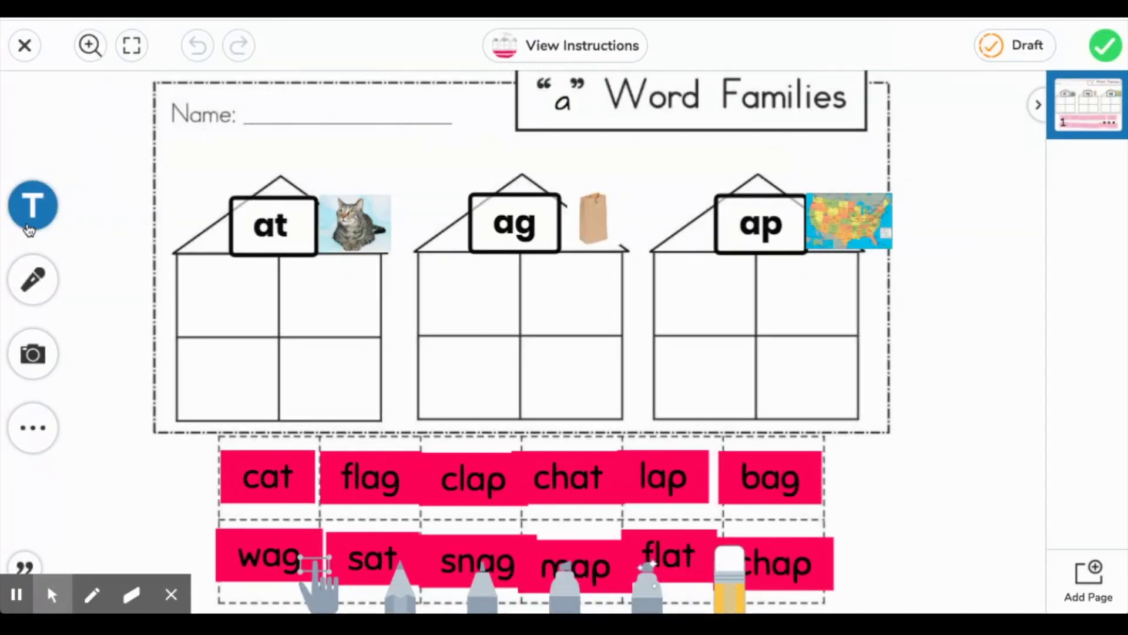